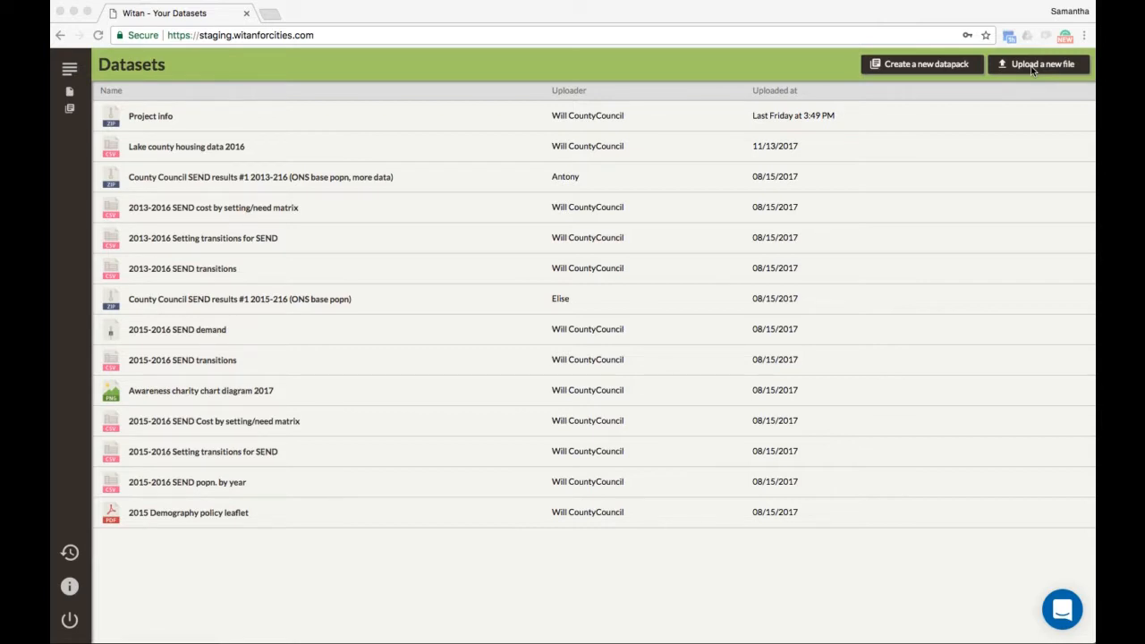
Step: Upload 2015-2016-SEND-popn-by-year.csv as a new dataset titled '2015 - 2016 SEND Popn by year'
{"action": "left_click", "coordinate": [1033, 65]}
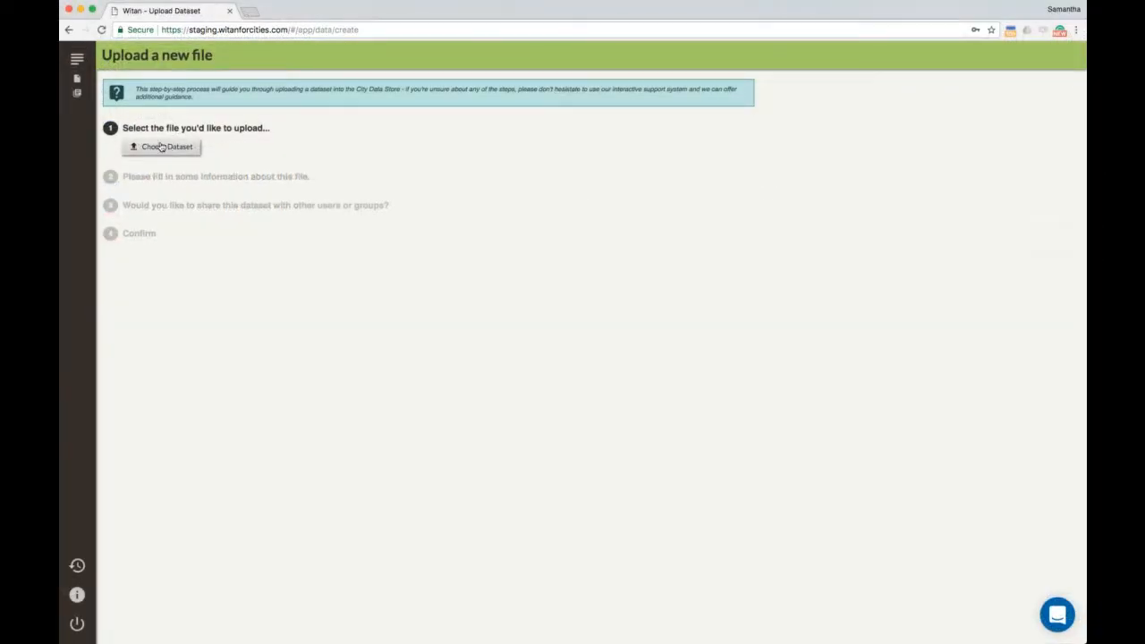
{"action": "left_click", "coordinate": [160, 146]}
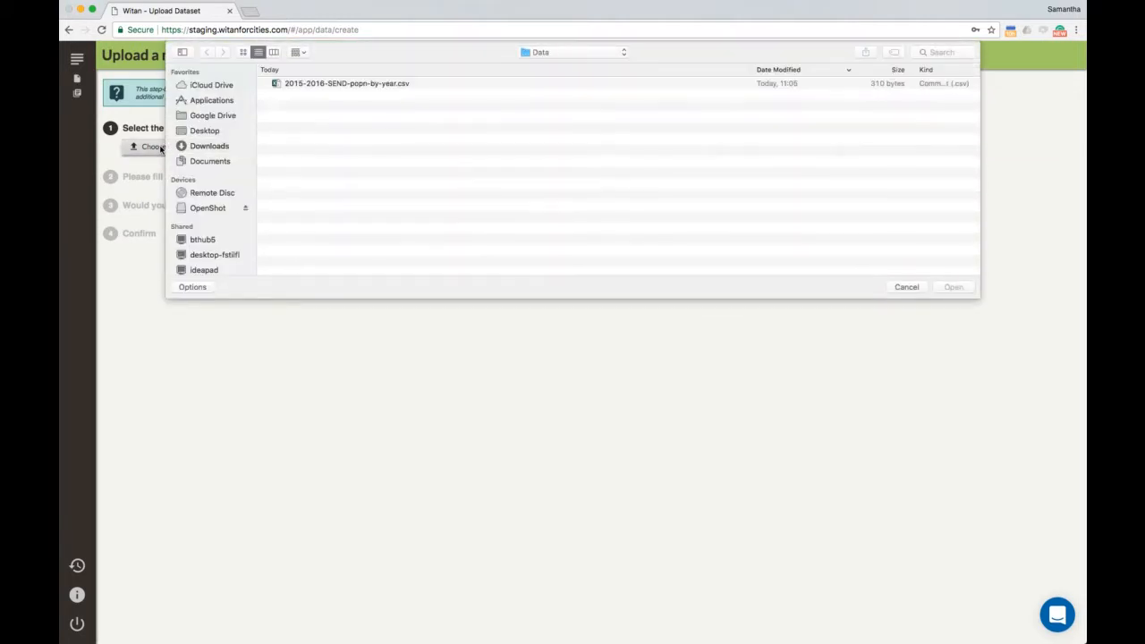
{"action": "double_click", "coordinate": [396, 84]}
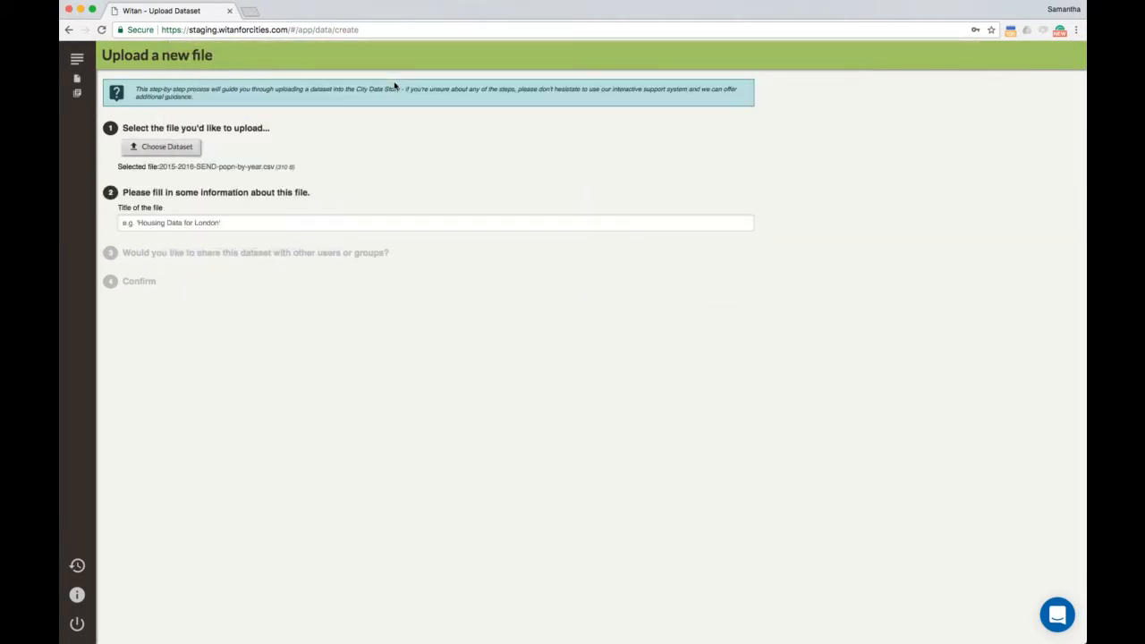
{"action": "left_click", "coordinate": [261, 221]}
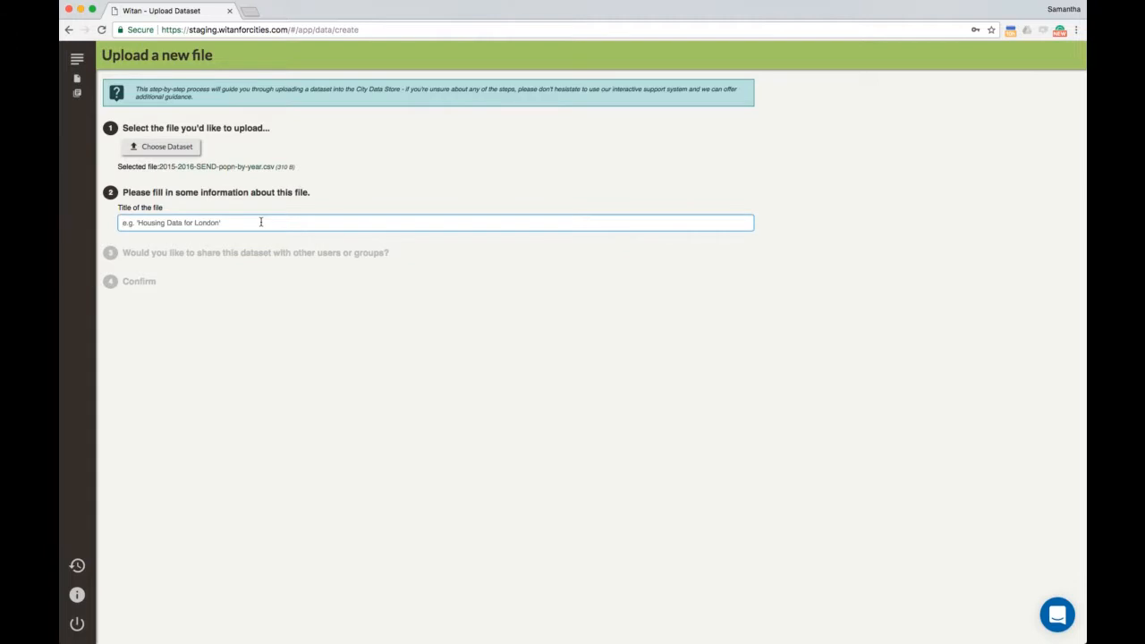
{"action": "type", "text": "2015 - 2016 County Council SEND population"}
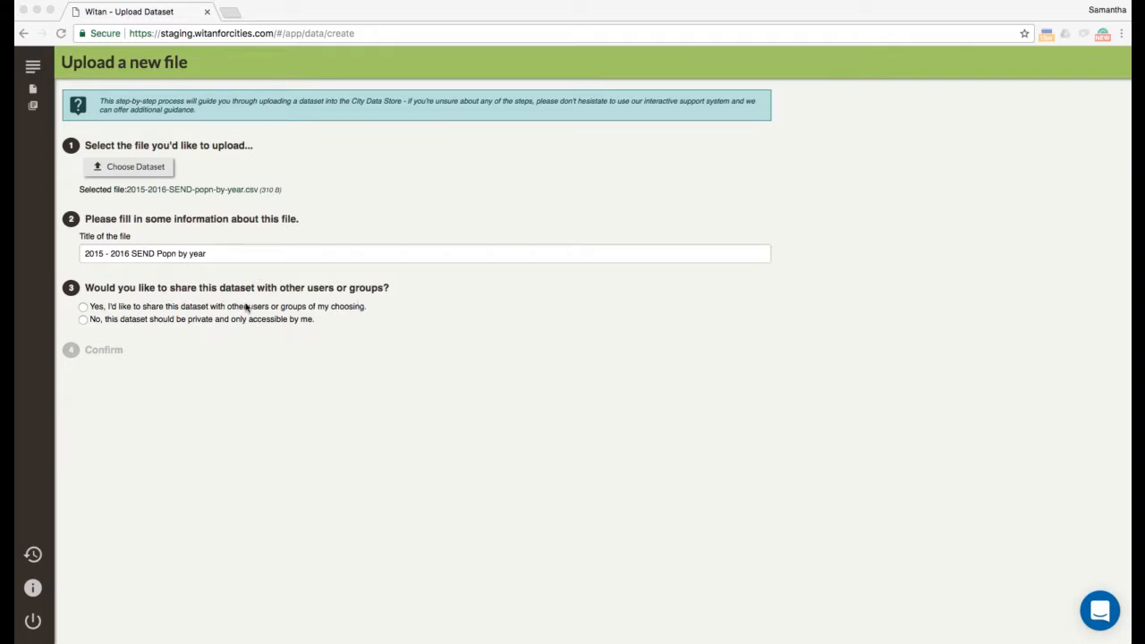
Step: Choose 'Yes, I'd like to share this dataset' and focus the user/group search box
{"action": "left_click", "coordinate": [82, 321]}
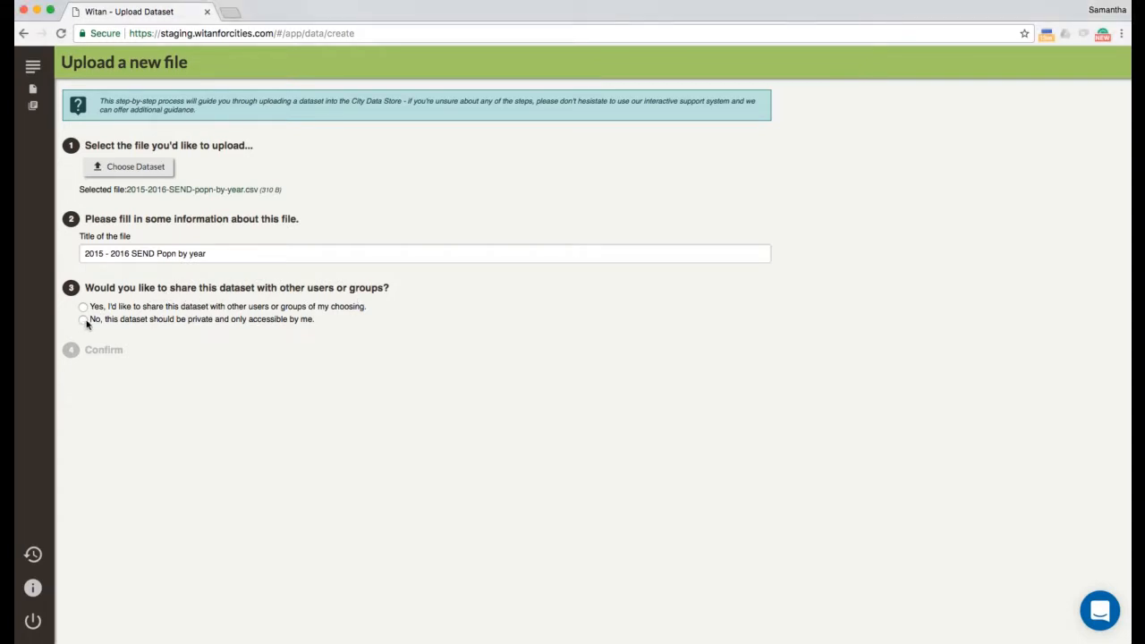
{"action": "left_click", "coordinate": [84, 321]}
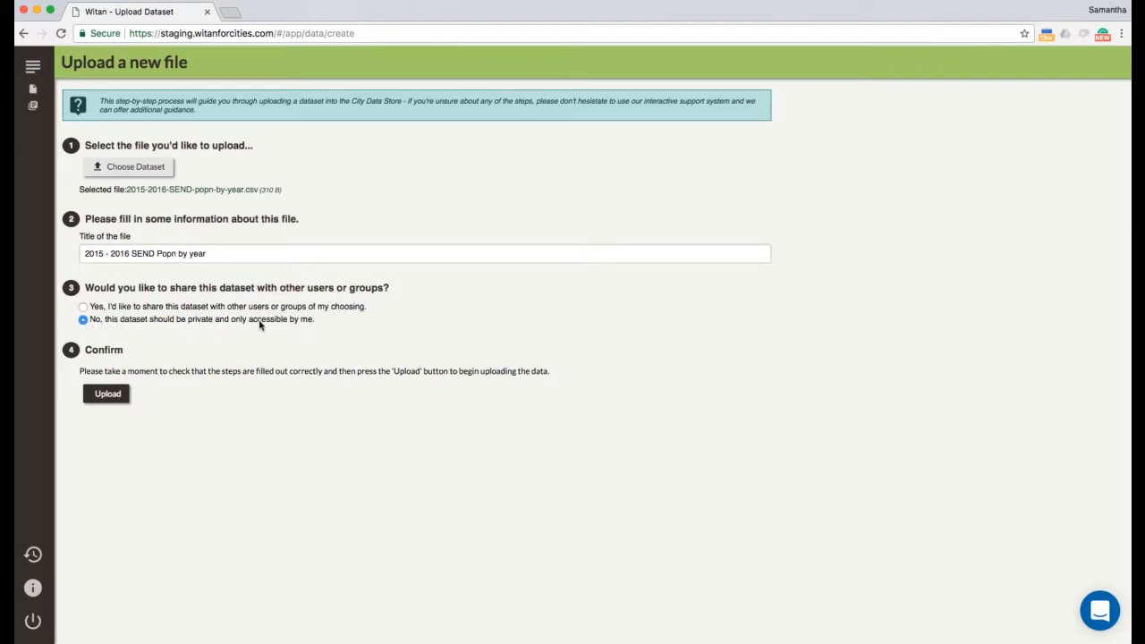
{"action": "left_click", "coordinate": [83, 307]}
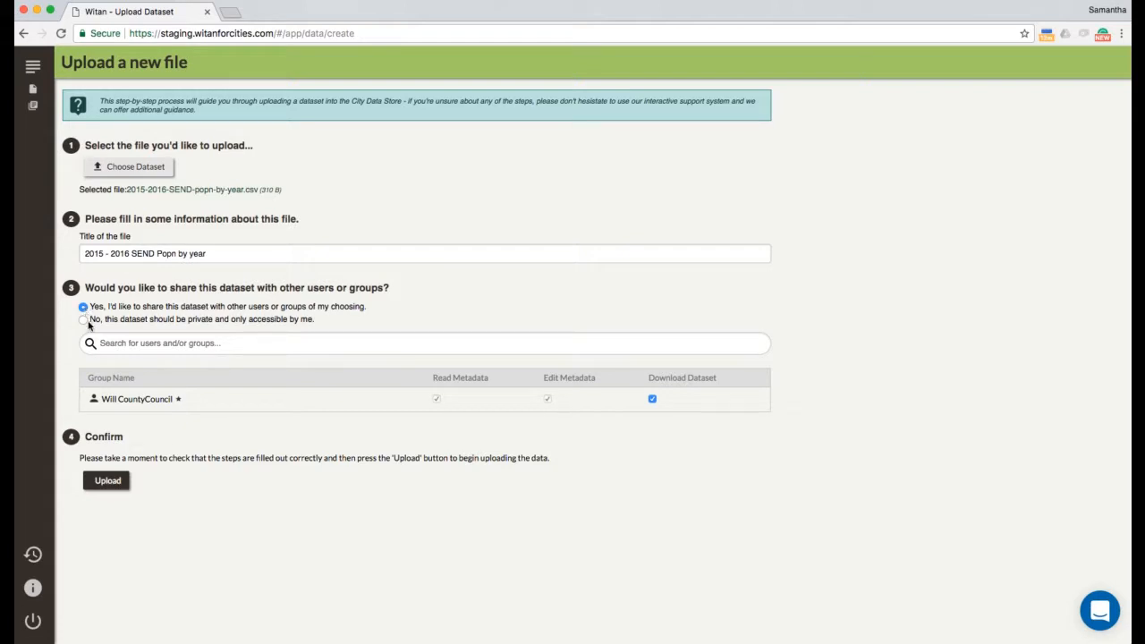
{"action": "left_click", "coordinate": [128, 348]}
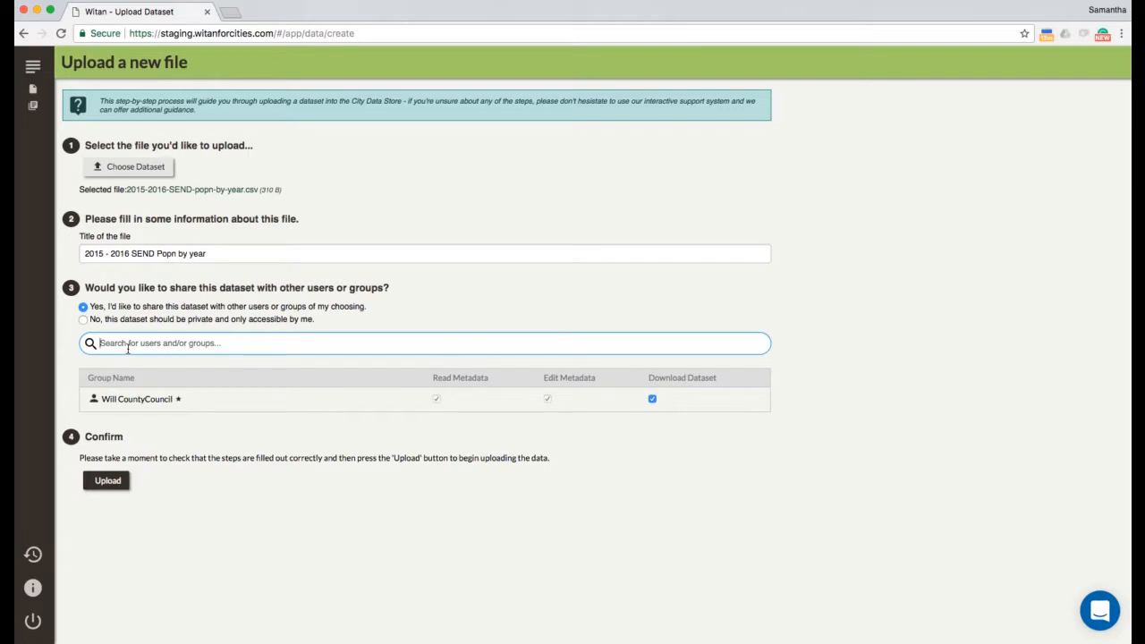
Step: Add County Council Group and a second council user, found by first name, to the sharing list
{"action": "type", "text": "count"}
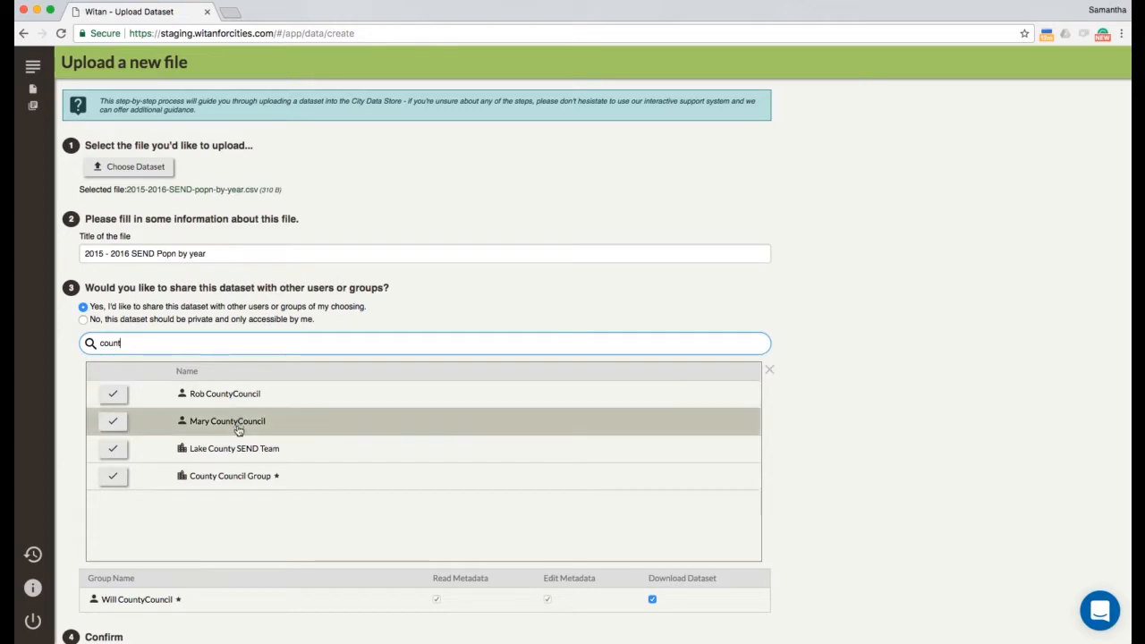
{"action": "left_click", "coordinate": [236, 475]}
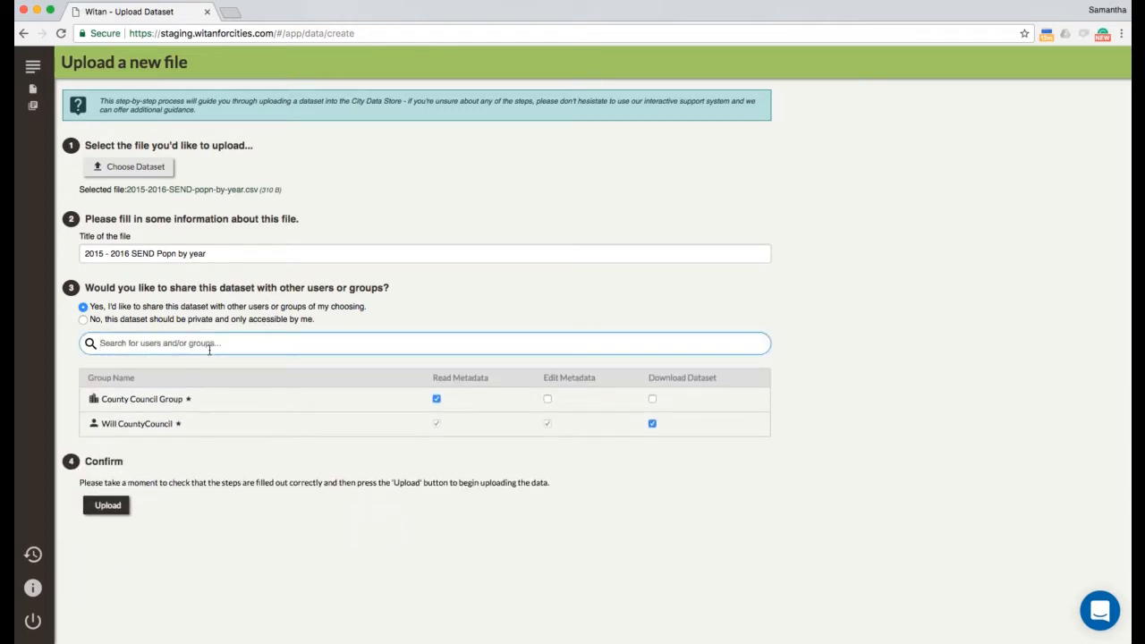
{"action": "type", "text": "Mary"}
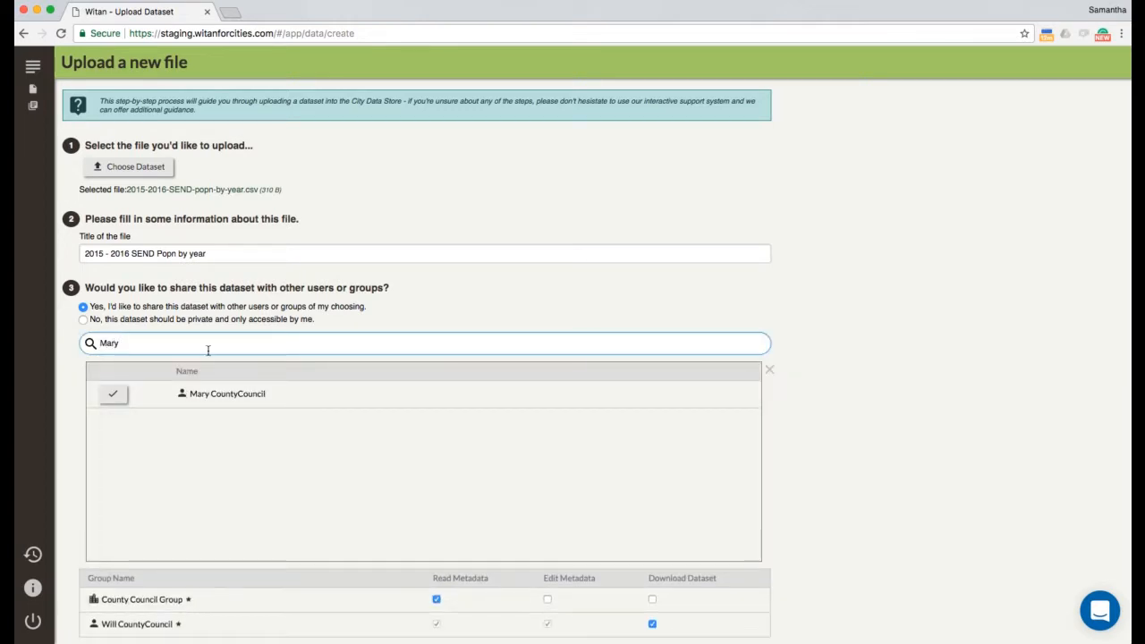
{"action": "left_click", "coordinate": [256, 393]}
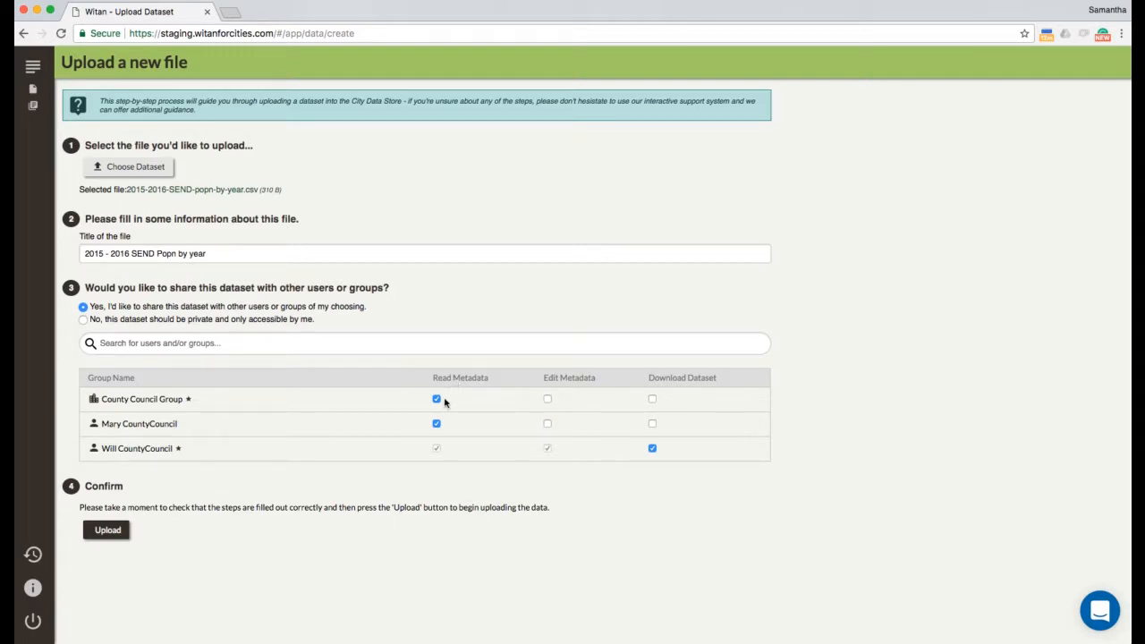
Step: Give the user Edit Metadata and Download rights and the group Download rights, then upload
{"action": "left_click", "coordinate": [547, 424]}
{"action": "left_click", "coordinate": [653, 399]}
{"action": "left_click", "coordinate": [653, 425]}
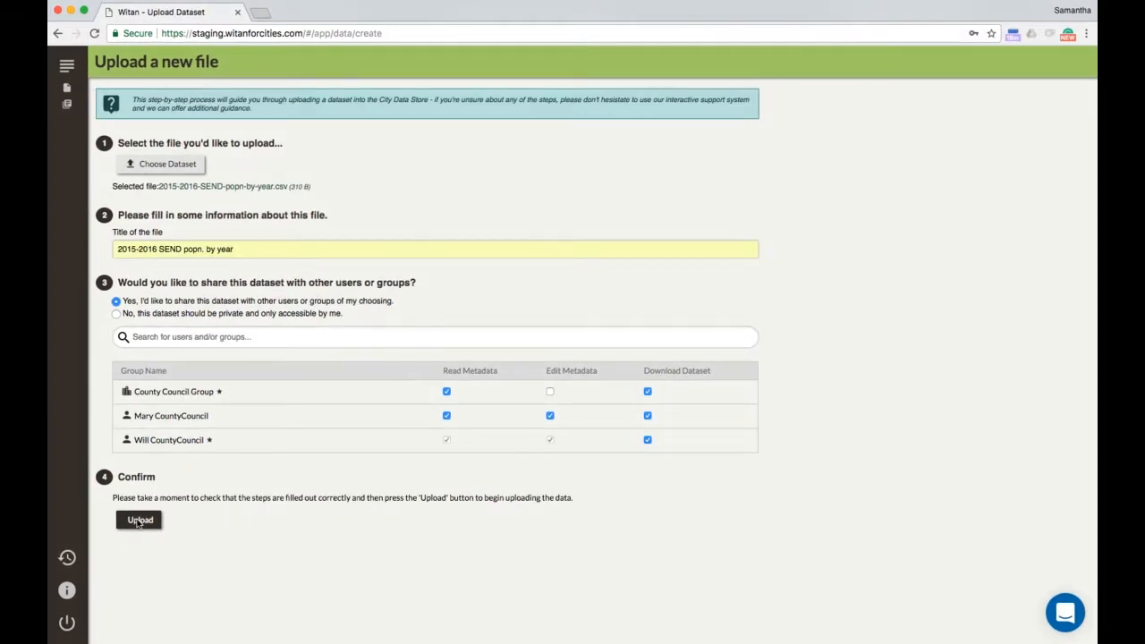
{"action": "left_click", "coordinate": [139, 522]}
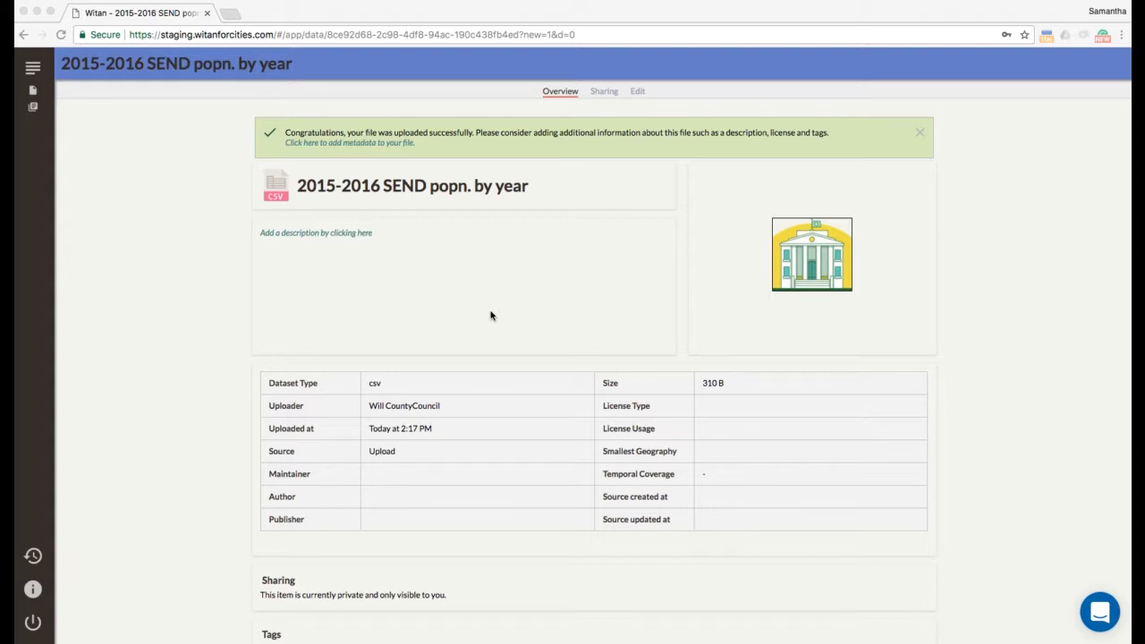
Step: In the Edit tab, enter the description 'County council send population broken down by year for 2015 and 2016'
{"action": "scroll", "coordinate": [490, 315], "scroll_direction": "down", "scroll_amount": 1}
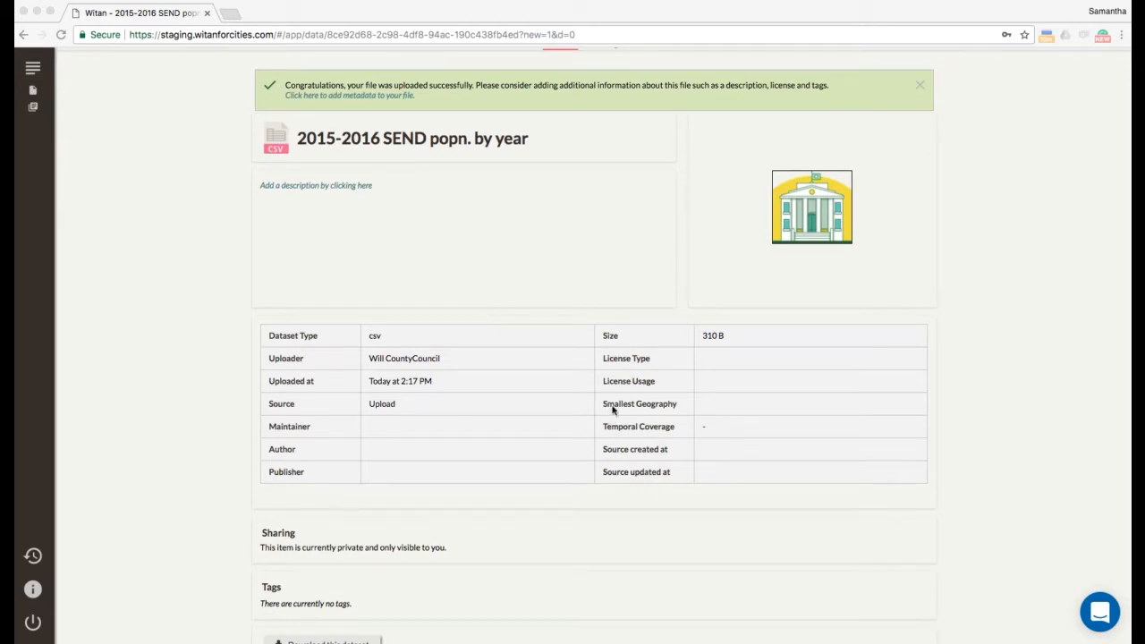
{"action": "scroll", "coordinate": [617, 359], "scroll_direction": "up", "scroll_amount": 1}
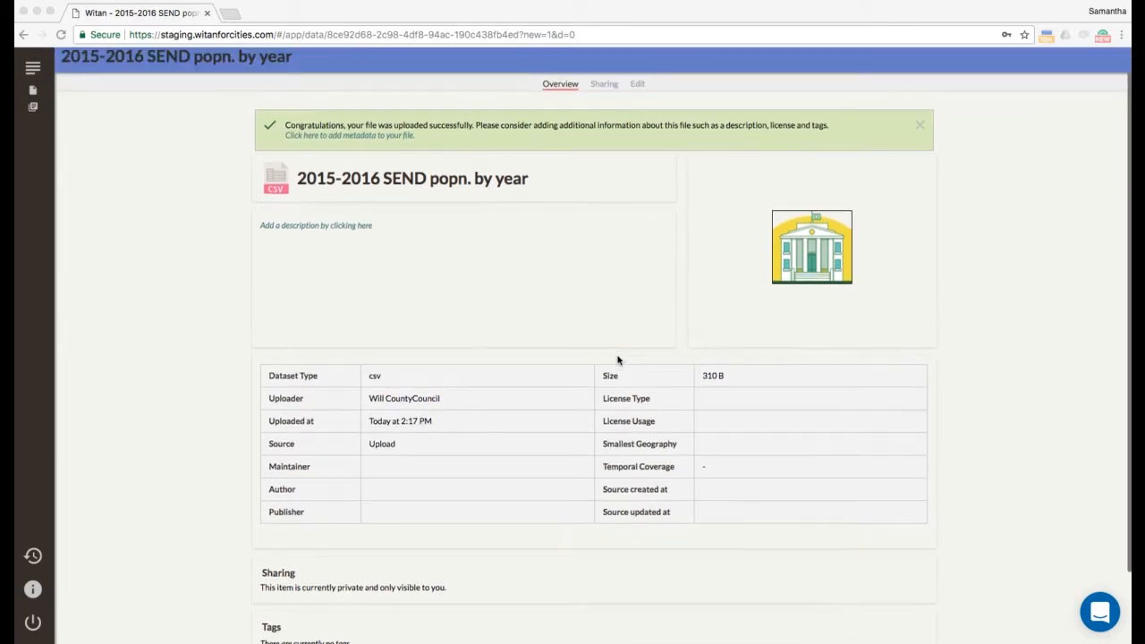
{"action": "left_click", "coordinate": [638, 85]}
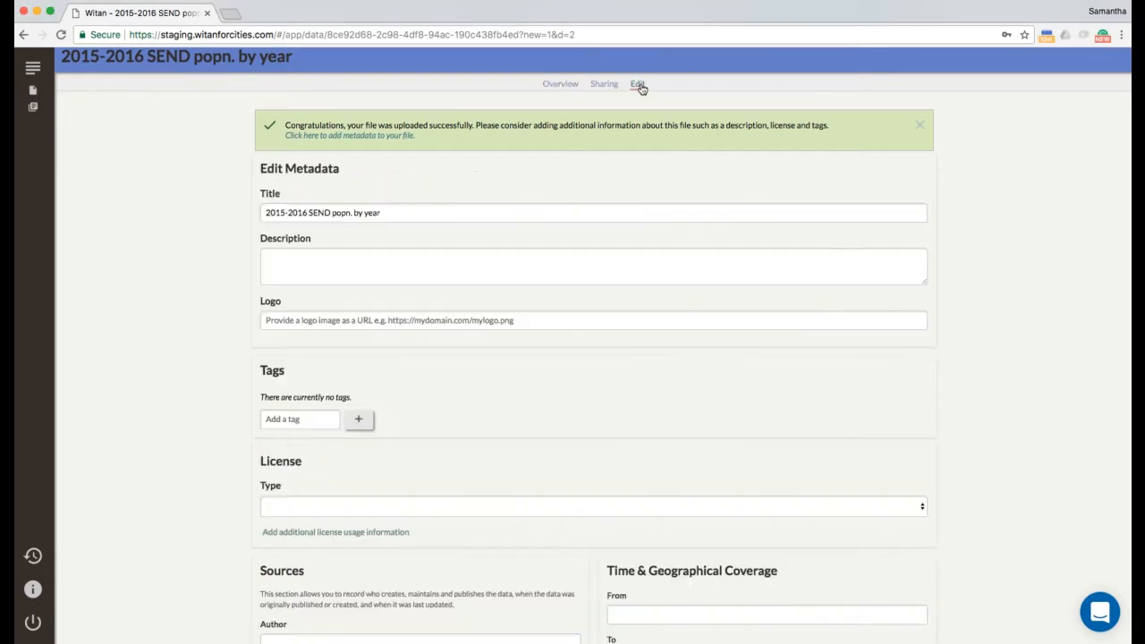
{"action": "left_click", "coordinate": [296, 262]}
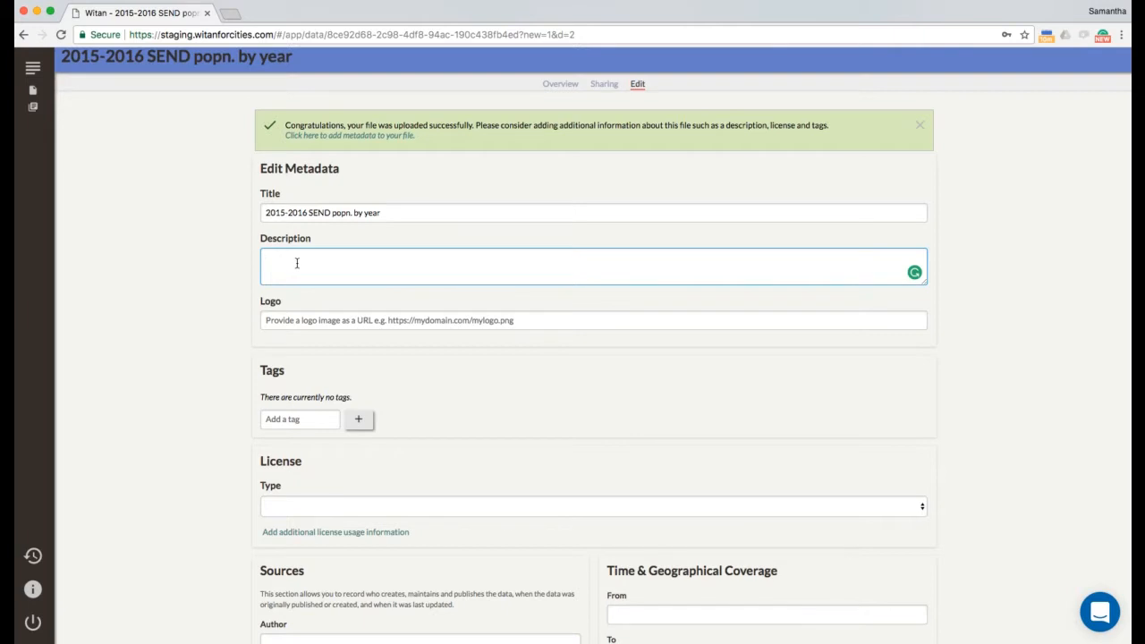
{"action": "type", "text": "County council send population broken down by year for 2015 and 2016"}
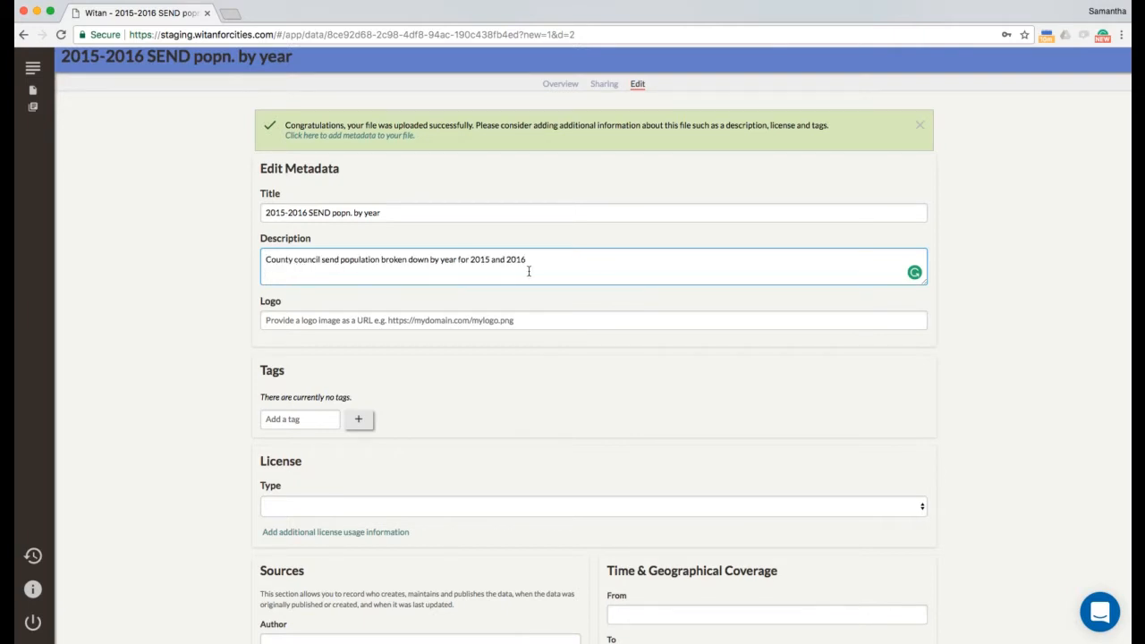
{"action": "key", "text": "BackSpace"}
{"action": "key", "text": "super+Tab"}
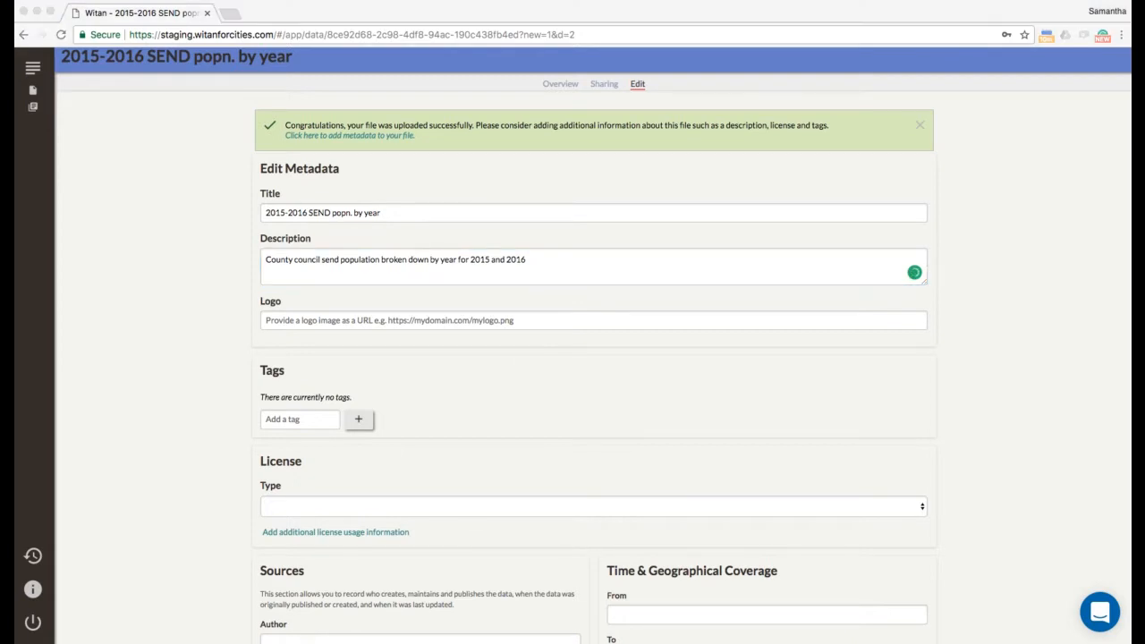
{"action": "left_click", "coordinate": [458, 320]}
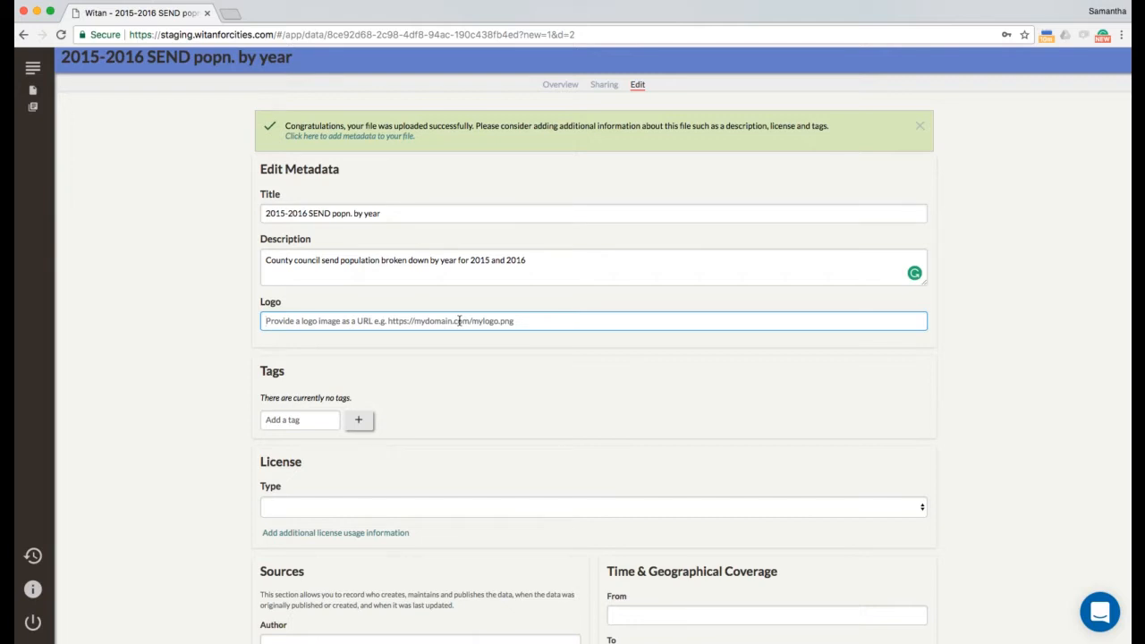
{"action": "type", "text": "http://www.mastodonc.com/assets/images/logo_mastodonc.png"}
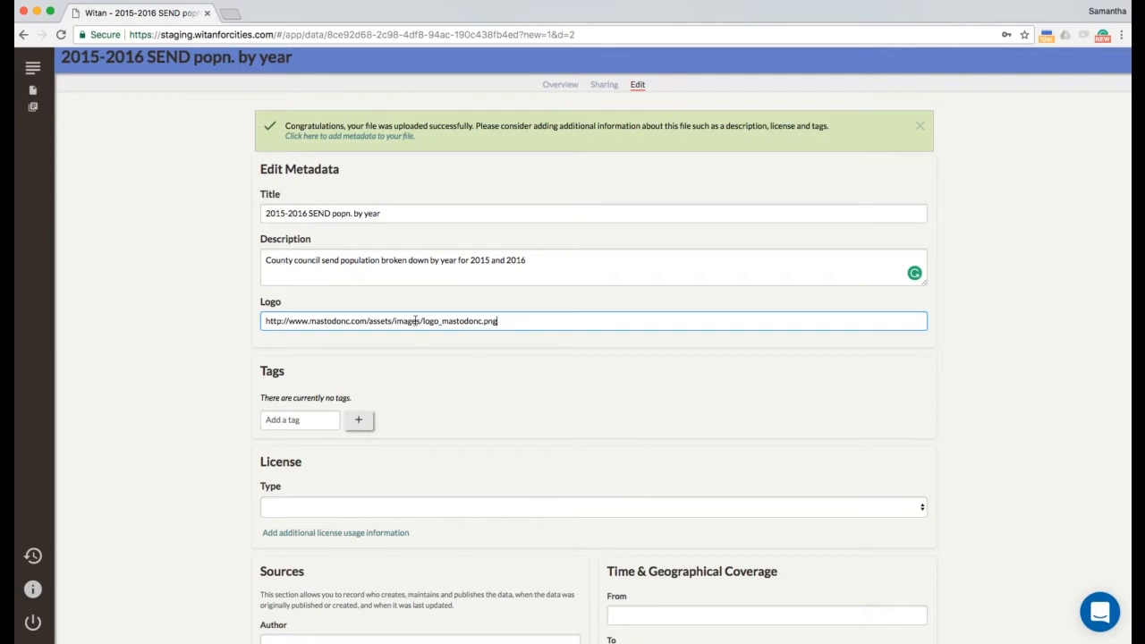
{"action": "scroll", "coordinate": [316, 415], "scroll_direction": "down", "scroll_amount": 1}
{"action": "left_click", "coordinate": [316, 414]}
{"action": "type", "text": "send"}
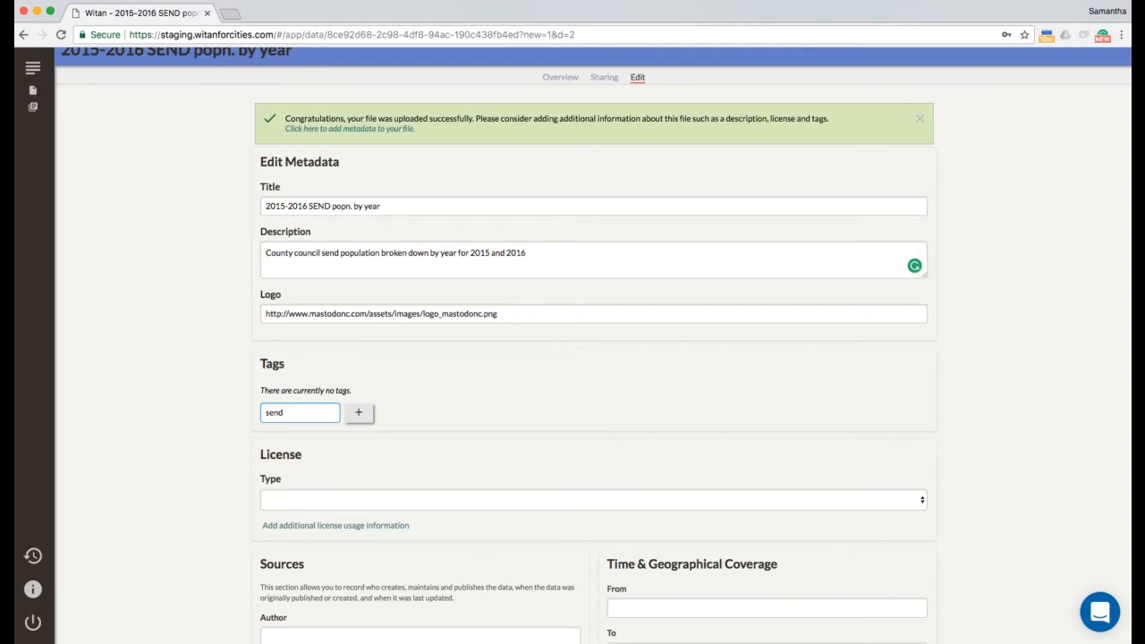
Step: Add the tags send and projections to the dataset
{"action": "key", "text": "Return"}
{"action": "type", "text": "projections"}
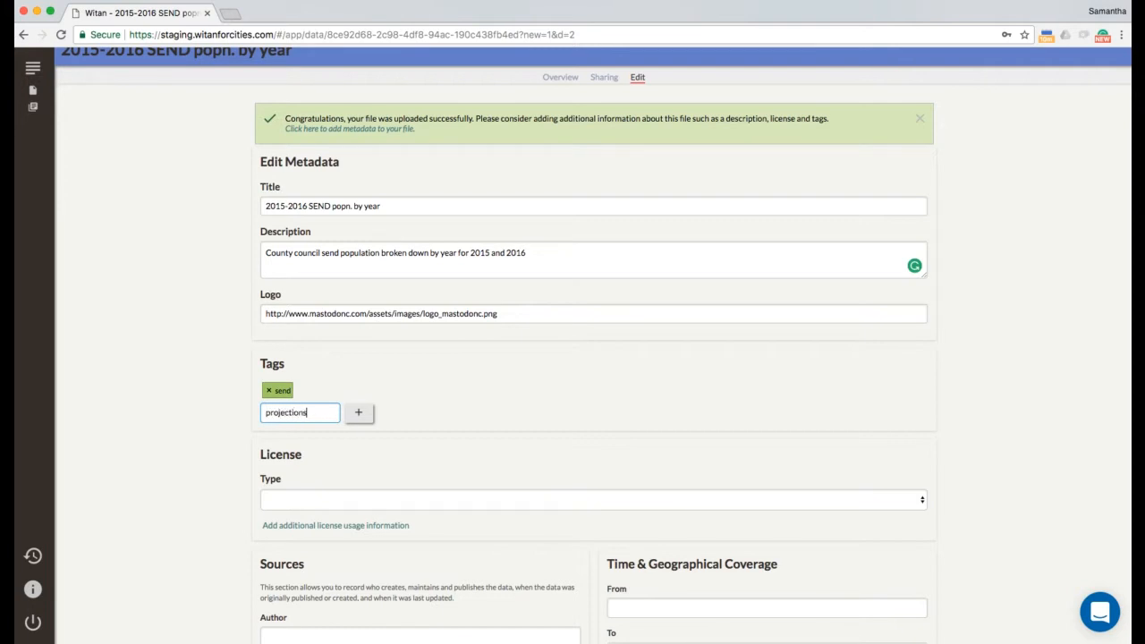
{"action": "key", "text": "Return"}
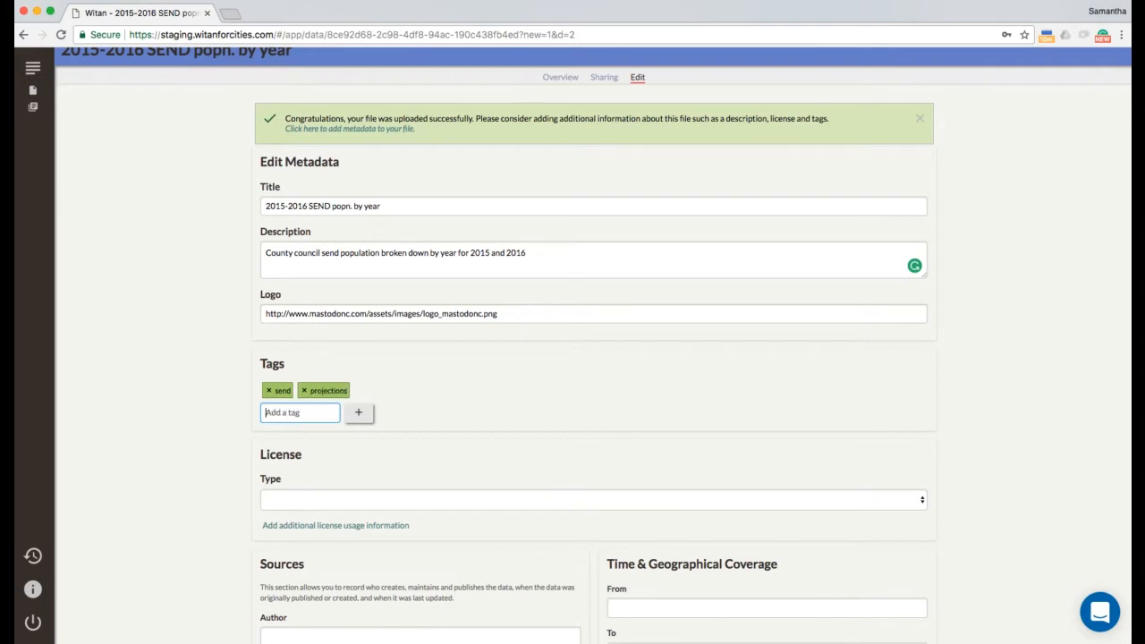
{"action": "scroll", "coordinate": [301, 500], "scroll_direction": "down", "scroll_amount": 3}
{"action": "scroll", "coordinate": [300, 500], "scroll_direction": "down", "scroll_amount": 1}
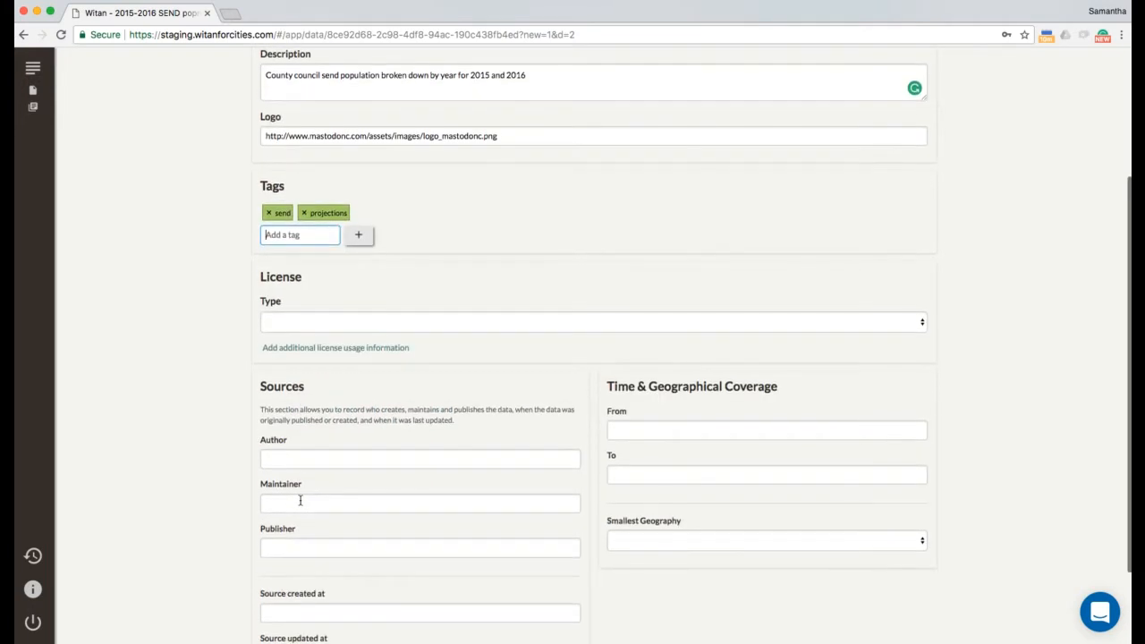
Step: Set the licence to Other (Not Open) with the usage note 'Not for public consumption'
{"action": "left_click", "coordinate": [332, 323]}
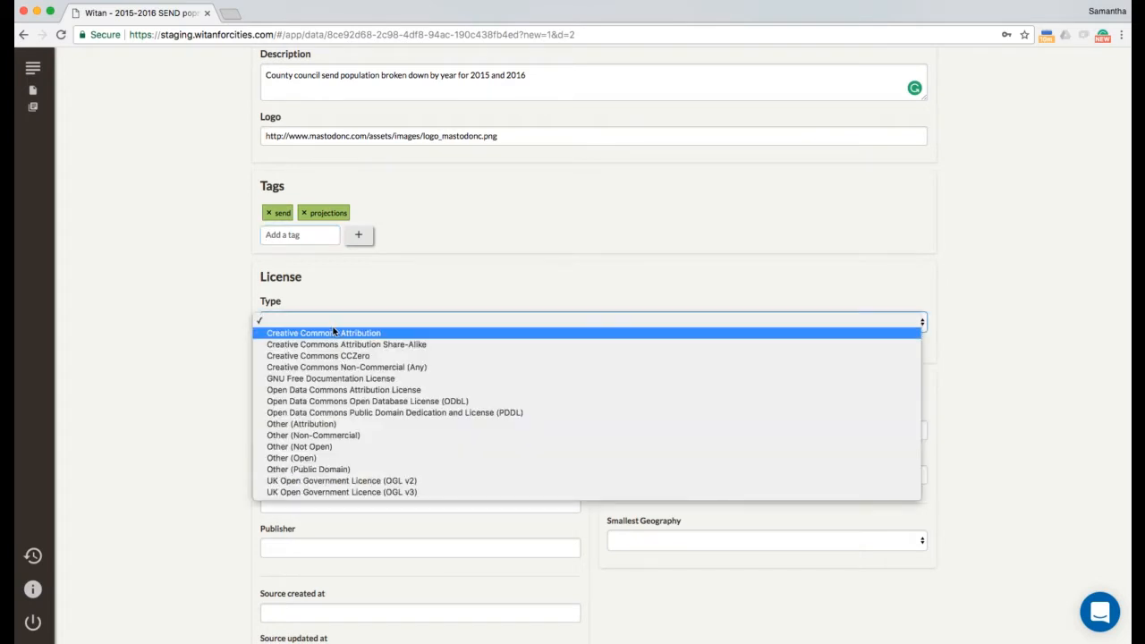
{"action": "left_click", "coordinate": [309, 450]}
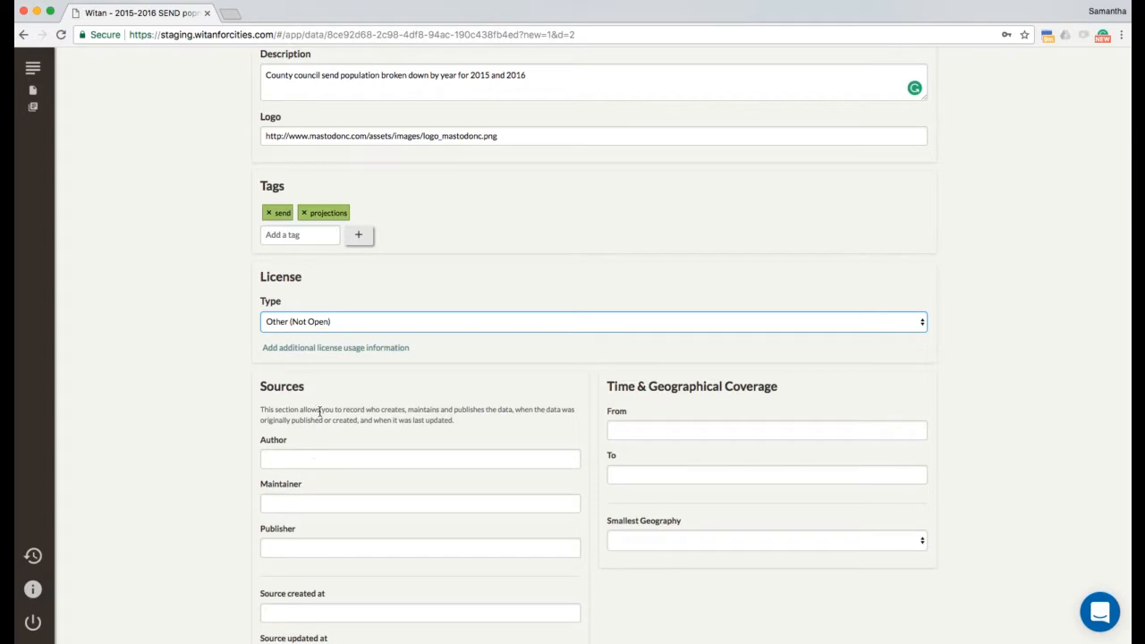
{"action": "scroll", "coordinate": [322, 405], "scroll_direction": "up", "scroll_amount": 1}
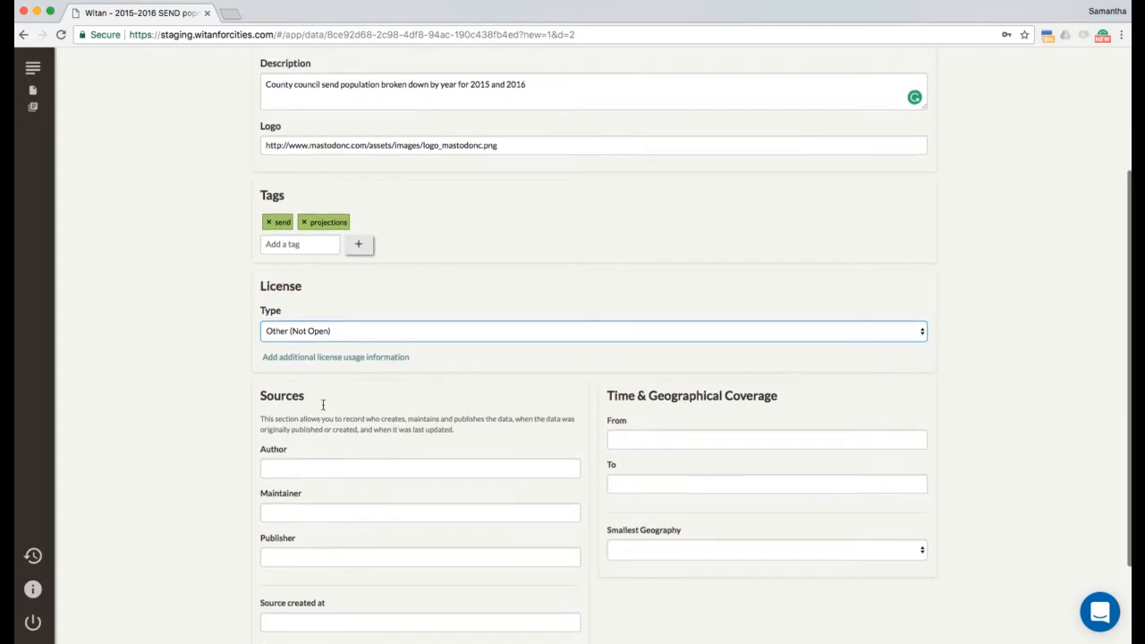
{"action": "scroll", "coordinate": [322, 405], "scroll_direction": "down", "scroll_amount": 3}
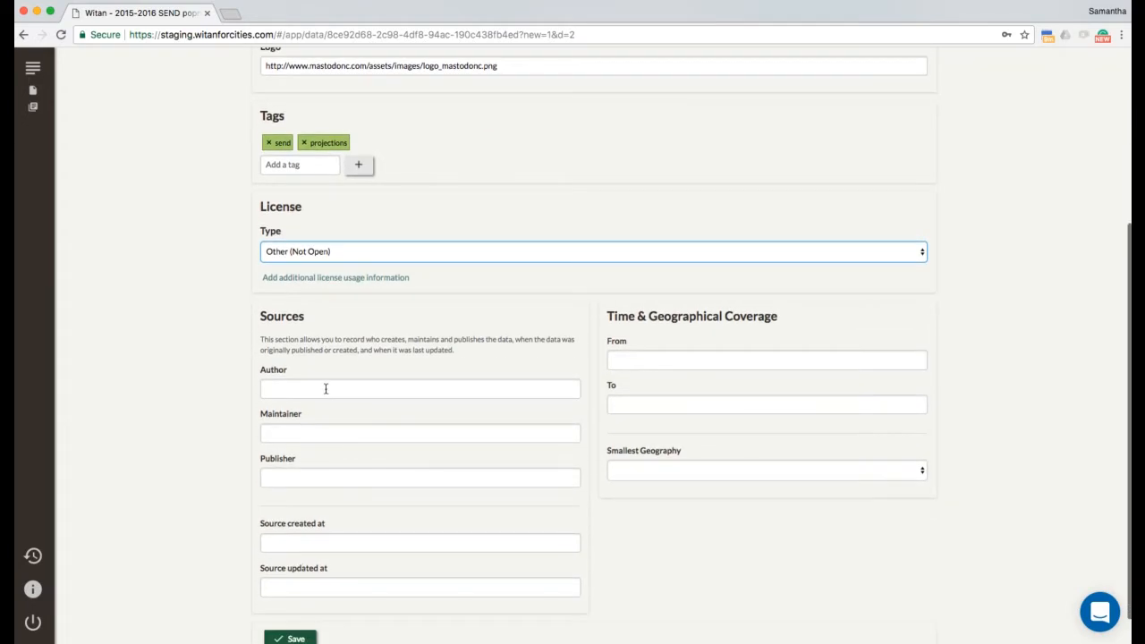
{"action": "left_click", "coordinate": [326, 388]}
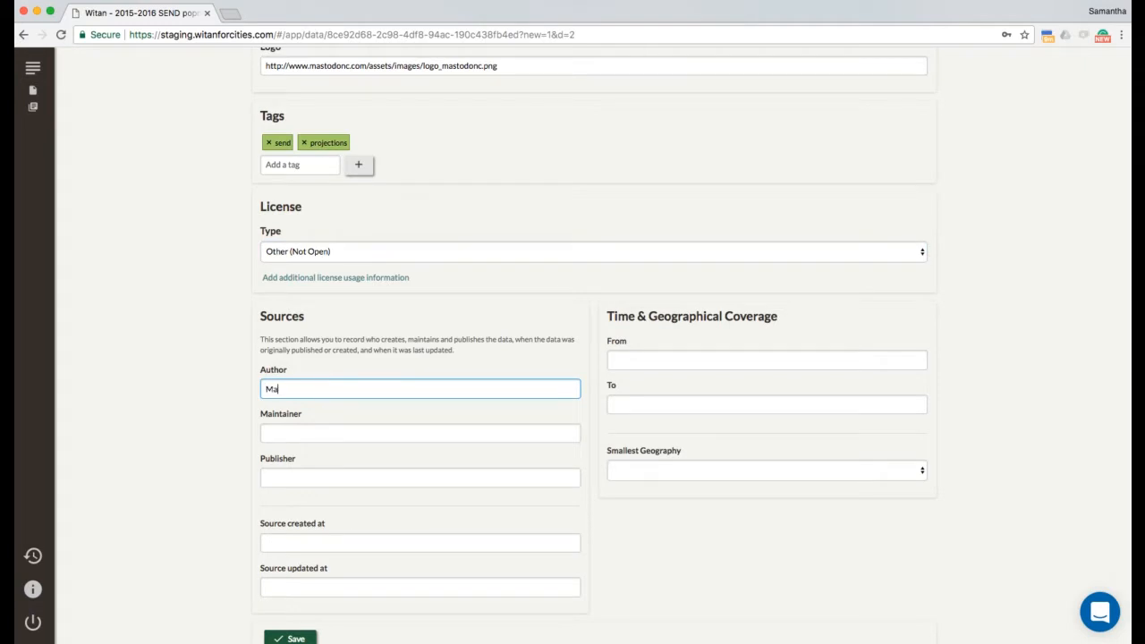
{"action": "left_click", "coordinate": [306, 278]}
{"action": "left_click", "coordinate": [307, 286]}
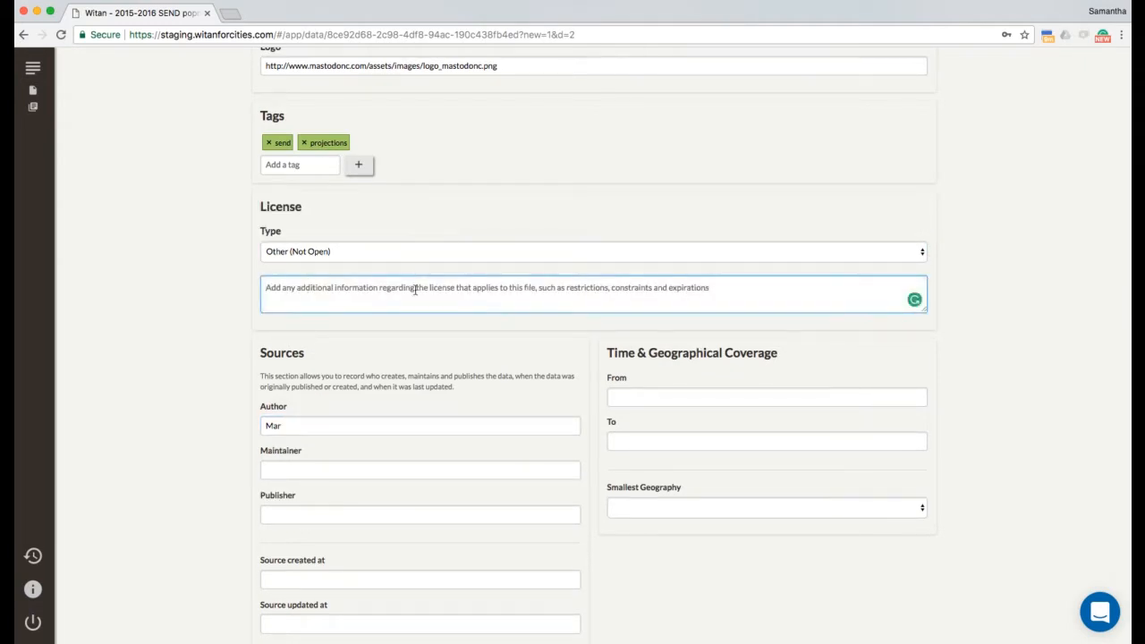
{"action": "type", "text": "Not for p"}
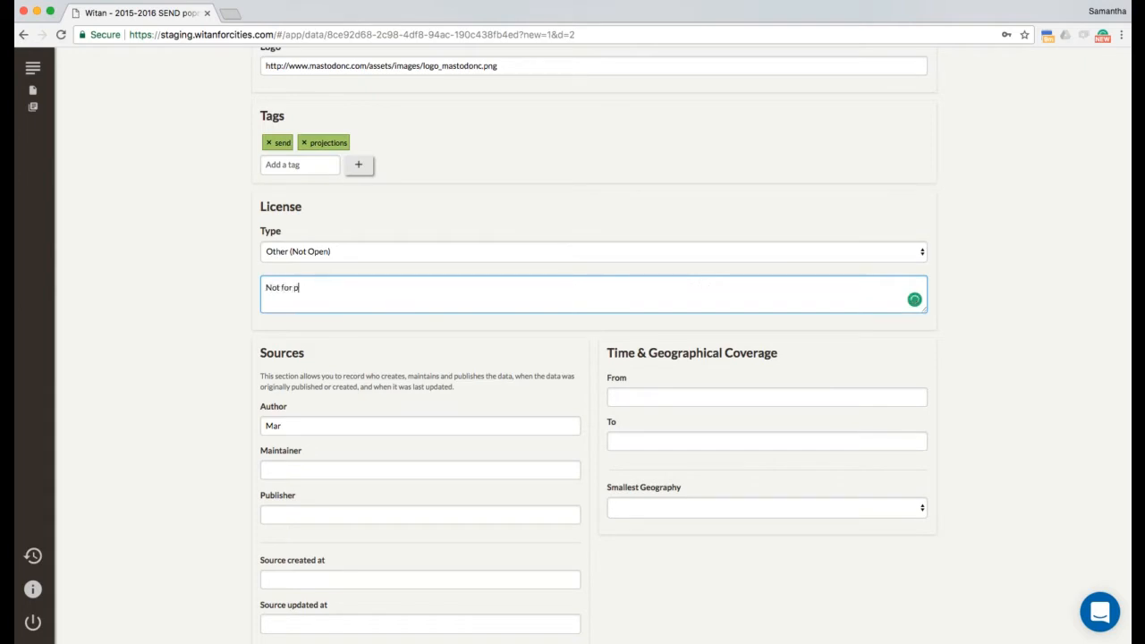
{"action": "type", "text": "ublic consumption"}
{"action": "left_click", "coordinate": [429, 338]}
Step: Fill in the author's and maintainer's names and set the publisher to County Council
{"action": "scroll", "coordinate": [429, 338], "scroll_direction": "down", "scroll_amount": 2}
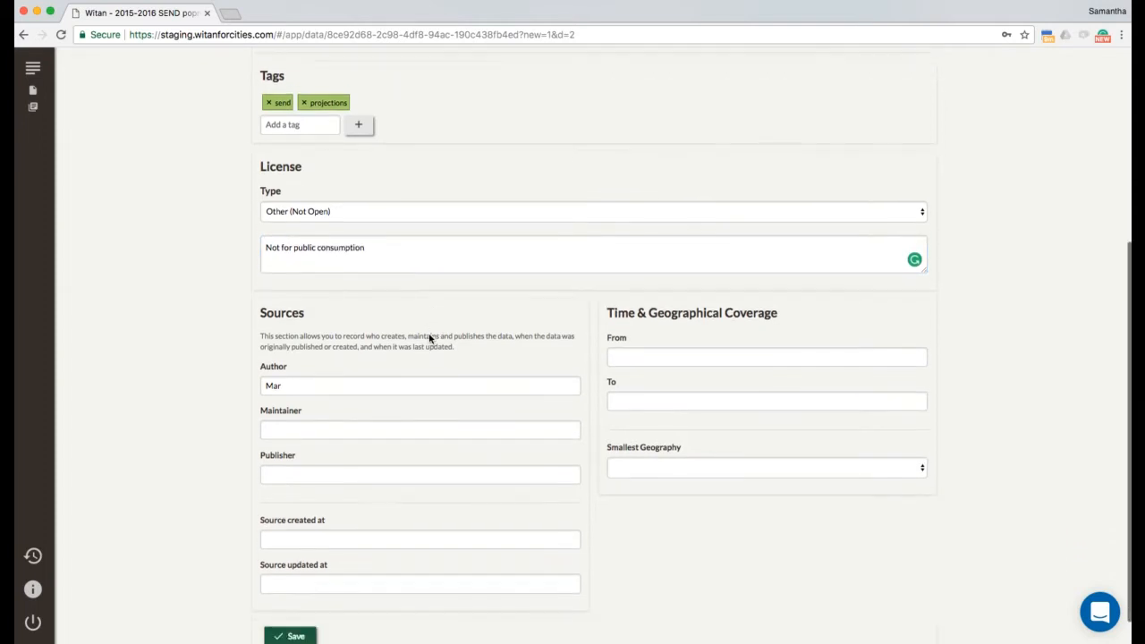
{"action": "left_click", "coordinate": [347, 367]}
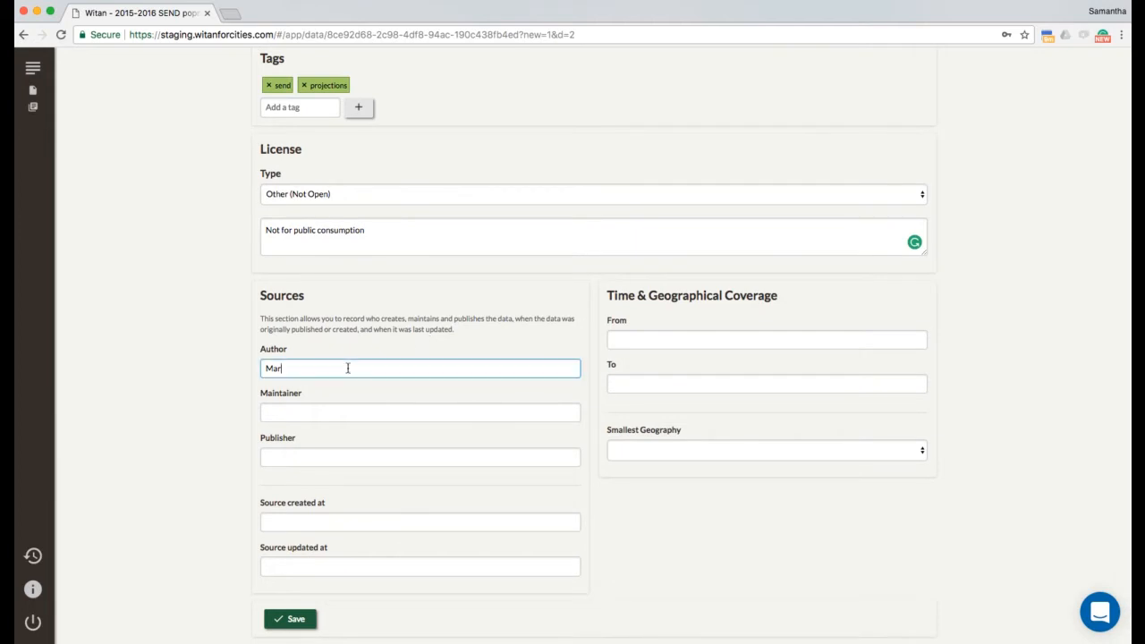
{"action": "left_click", "coordinate": [341, 411]}
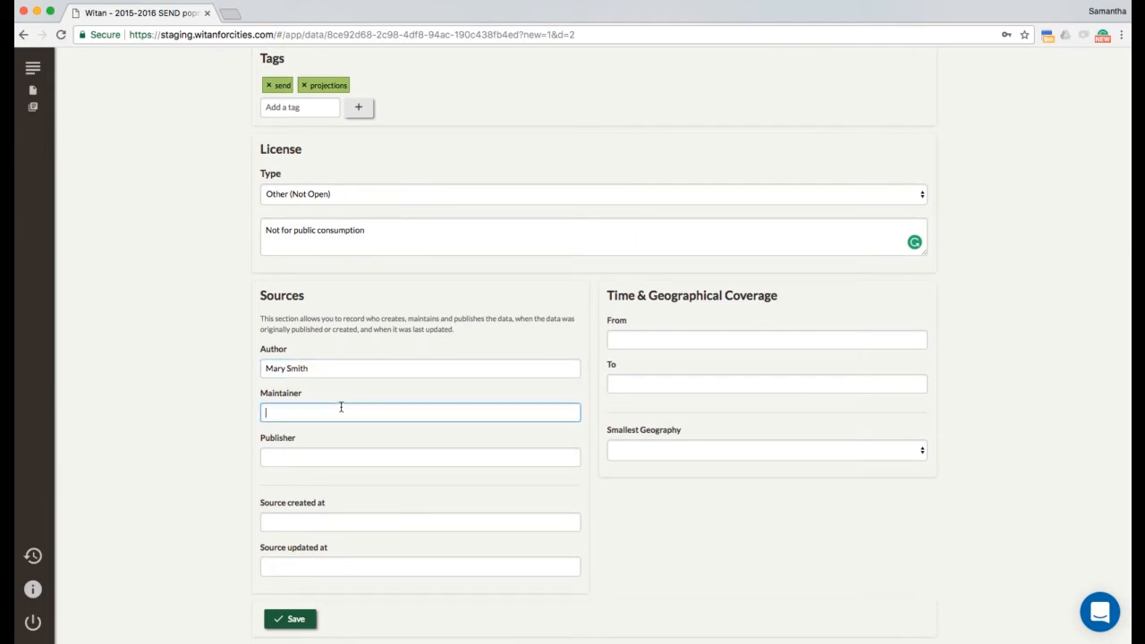
{"action": "left_click", "coordinate": [345, 458]}
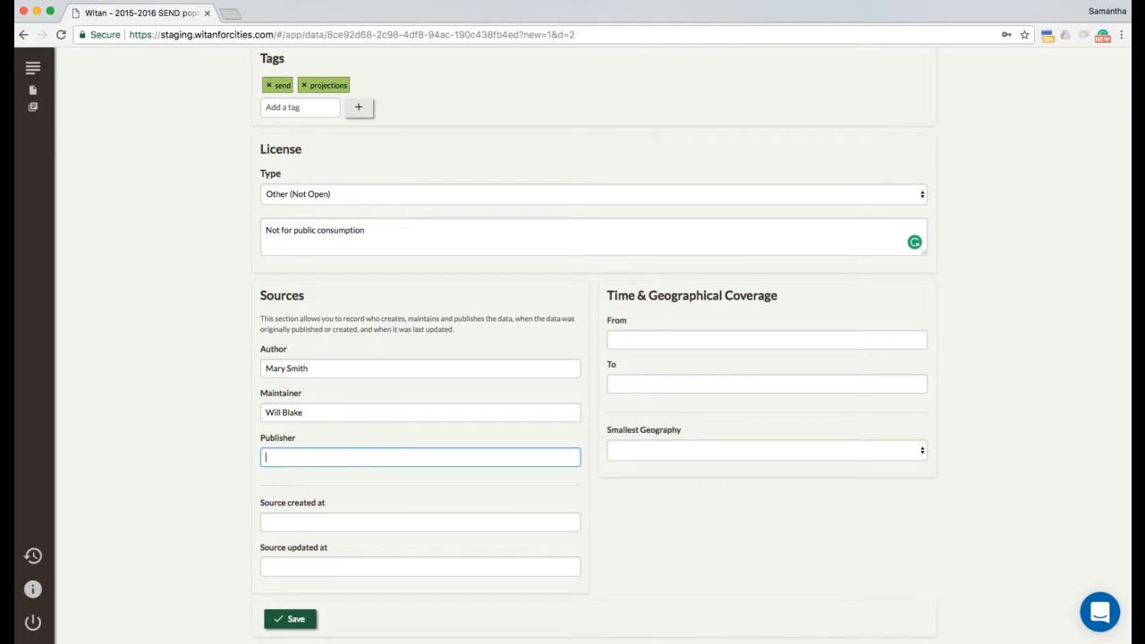
{"action": "type", "text": "County Council"}
Step: Open the source creation and update date pickers and close them without choosing a date
{"action": "left_click", "coordinate": [352, 523]}
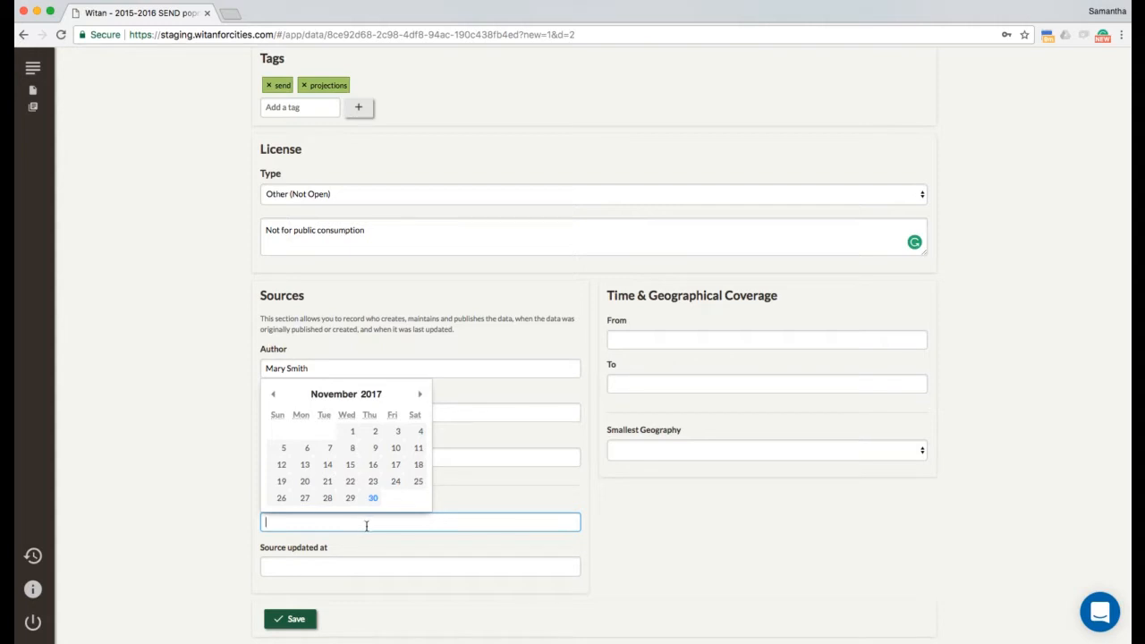
{"action": "left_click", "coordinate": [387, 566]}
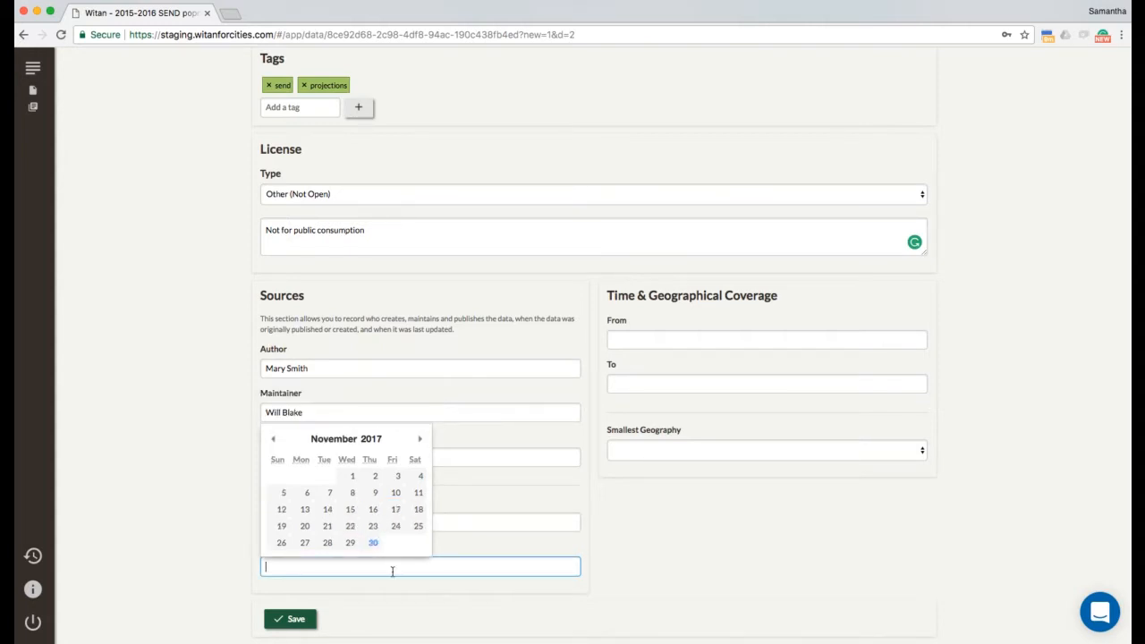
{"action": "left_click", "coordinate": [397, 616]}
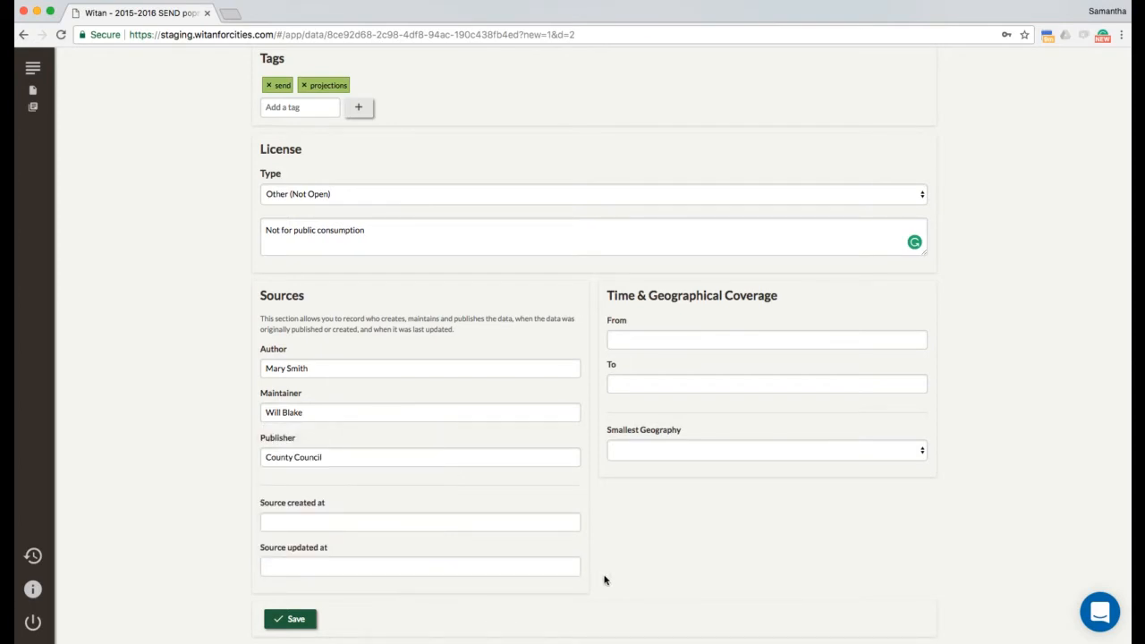
Step: Set the coverage start date to 01/01/2016
{"action": "left_click", "coordinate": [721, 335]}
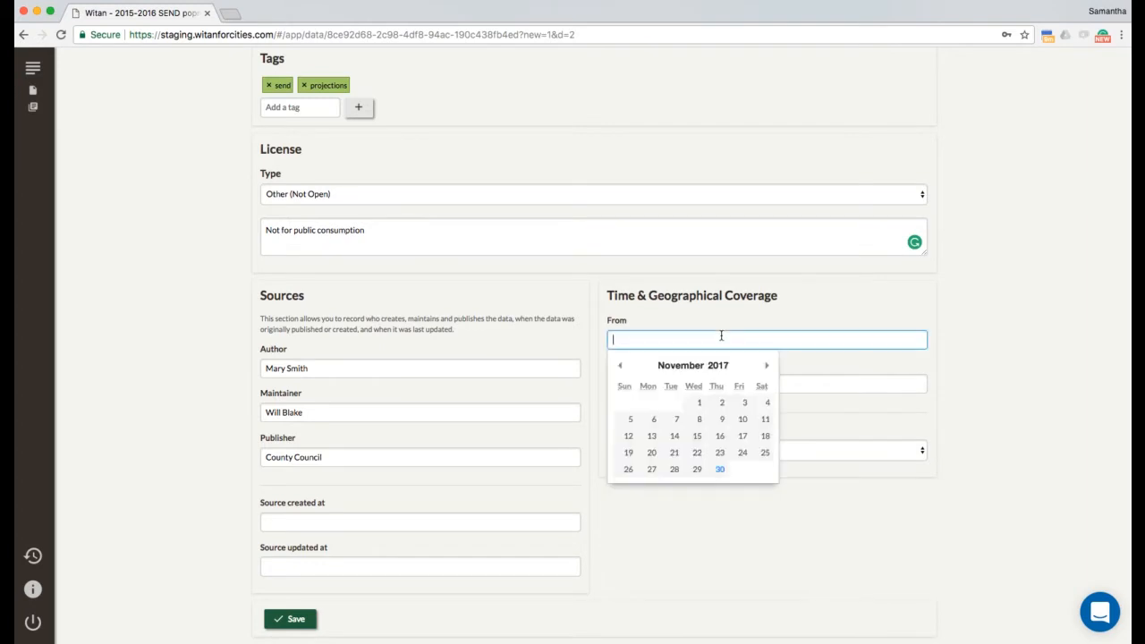
{"action": "left_click", "coordinate": [622, 365]}
{"action": "left_click", "coordinate": [622, 366]}
{"action": "left_click", "coordinate": [622, 366]}
{"action": "left_click", "coordinate": [623, 365]}
{"action": "left_click", "coordinate": [622, 366]}
{"action": "left_click", "coordinate": [623, 365]}
{"action": "left_click", "coordinate": [623, 366]}
{"action": "left_click", "coordinate": [622, 366]}
{"action": "left_click", "coordinate": [622, 365]}
{"action": "left_click", "coordinate": [622, 366]}
{"action": "left_click", "coordinate": [623, 366]}
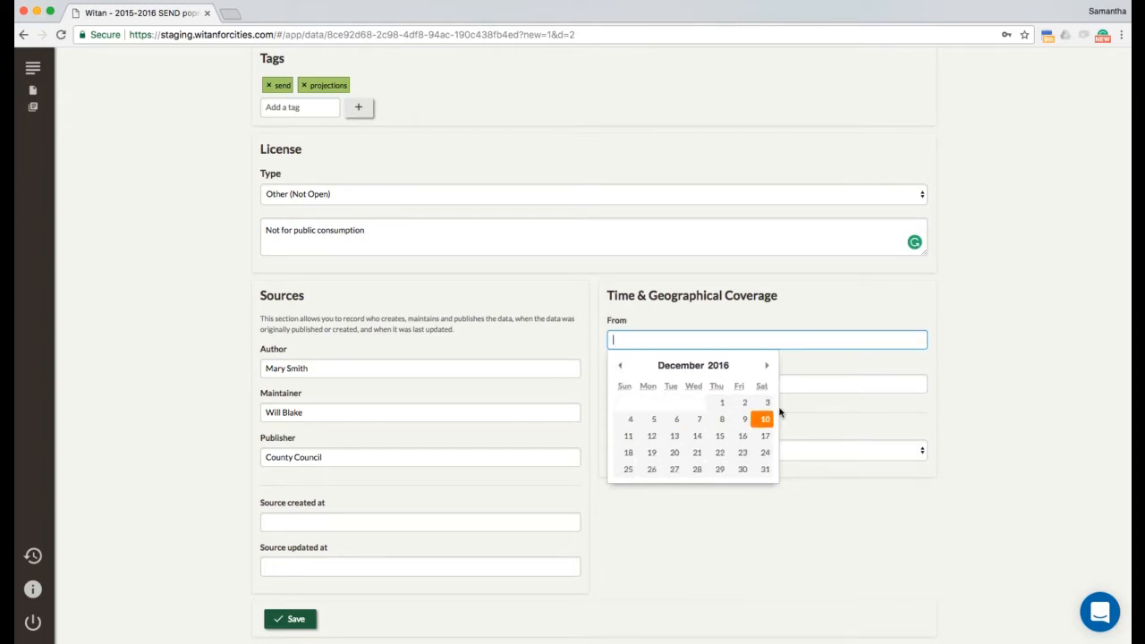
{"action": "left_click", "coordinate": [800, 385]}
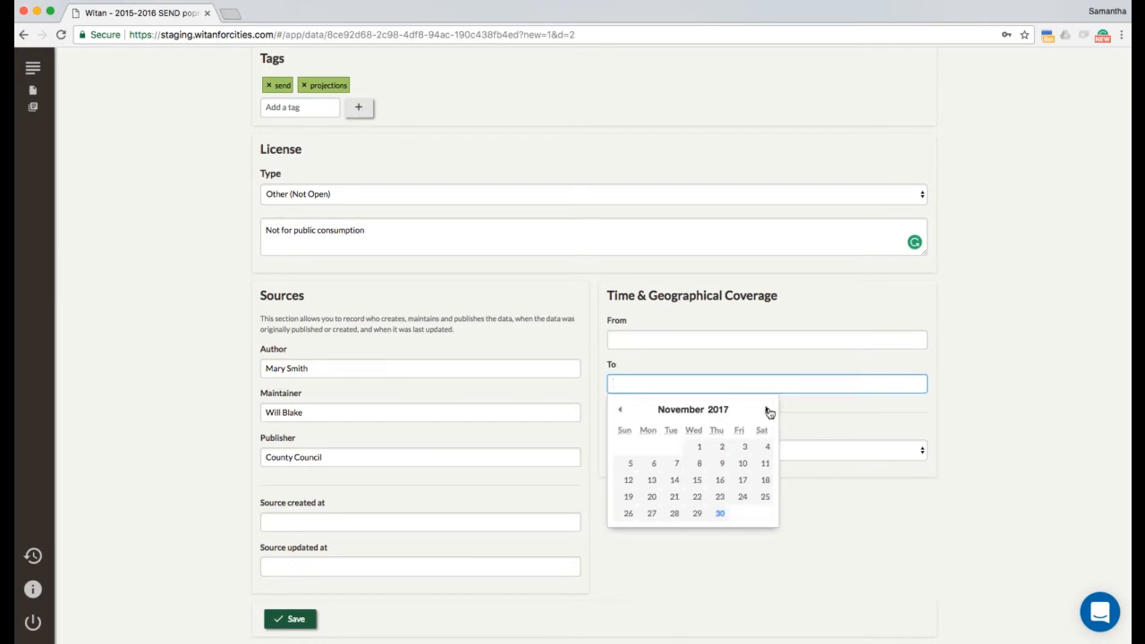
{"action": "left_click", "coordinate": [747, 341]}
{"action": "left_click", "coordinate": [620, 365]}
{"action": "left_click", "coordinate": [620, 364]}
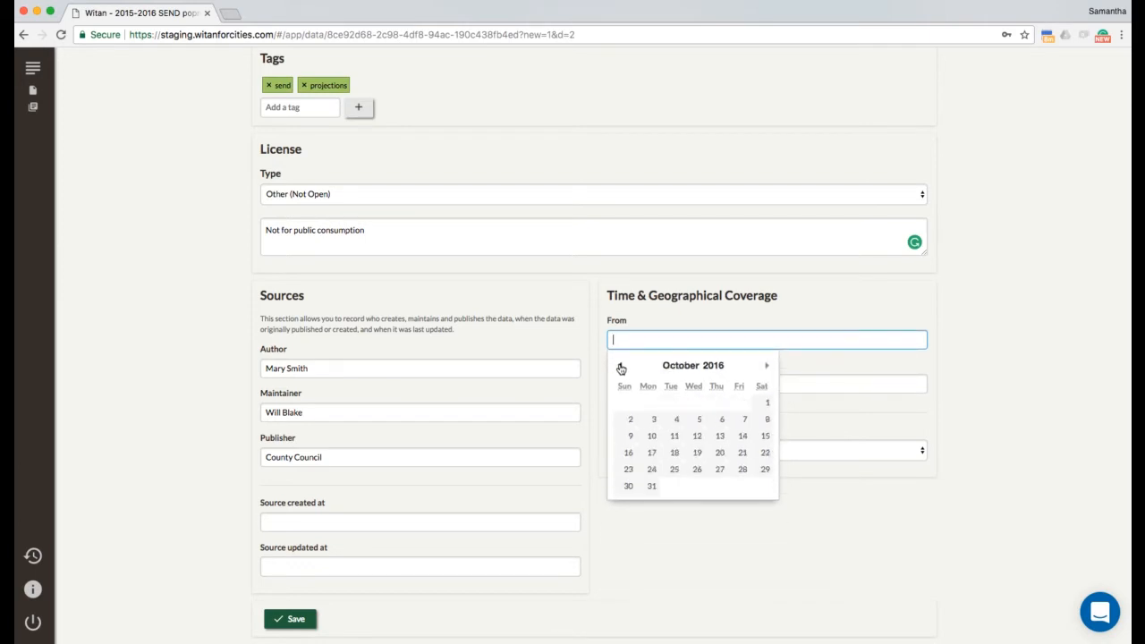
{"action": "left_click", "coordinate": [620, 365]}
{"action": "left_click", "coordinate": [620, 365]}
{"action": "left_click", "coordinate": [619, 365]}
{"action": "left_click", "coordinate": [620, 366]}
{"action": "left_click", "coordinate": [620, 365]}
{"action": "left_click", "coordinate": [619, 366]}
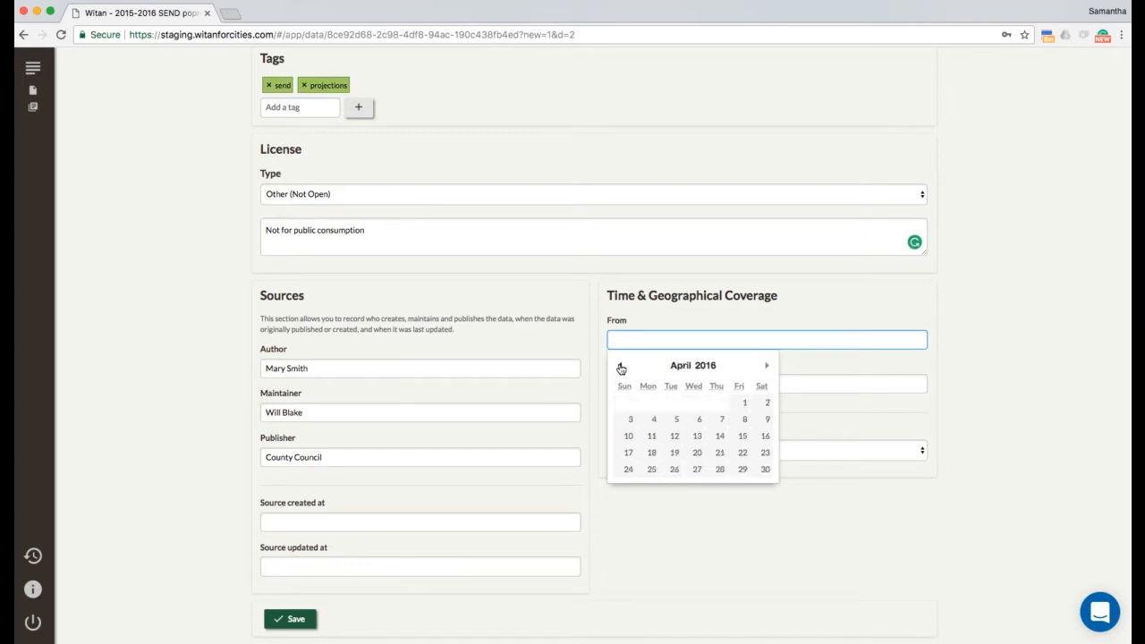
{"action": "left_click", "coordinate": [620, 366]}
{"action": "left_click", "coordinate": [620, 365]}
{"action": "left_click", "coordinate": [620, 366]}
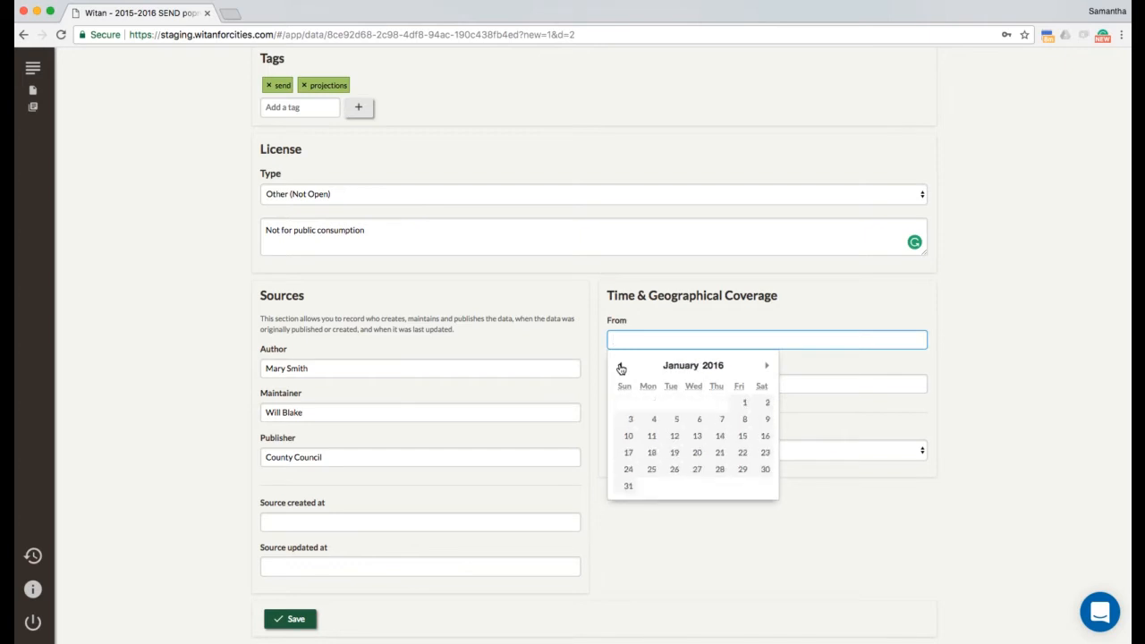
{"action": "left_click", "coordinate": [739, 404]}
Step: Set the coverage end date to 31/12/2016
{"action": "left_click", "coordinate": [735, 383]}
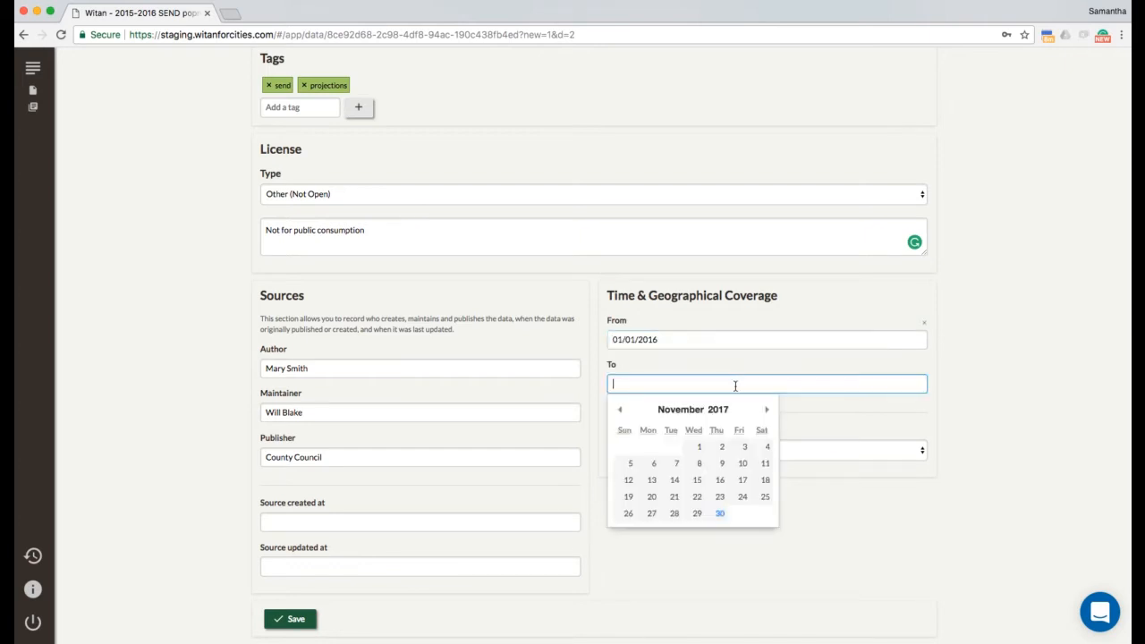
{"action": "left_click", "coordinate": [622, 410]}
{"action": "double_click", "coordinate": [621, 410]}
{"action": "double_click", "coordinate": [621, 409]}
{"action": "double_click", "coordinate": [622, 410]}
{"action": "left_click", "coordinate": [622, 409]}
{"action": "double_click", "coordinate": [621, 410]}
{"action": "left_click", "coordinate": [621, 410]}
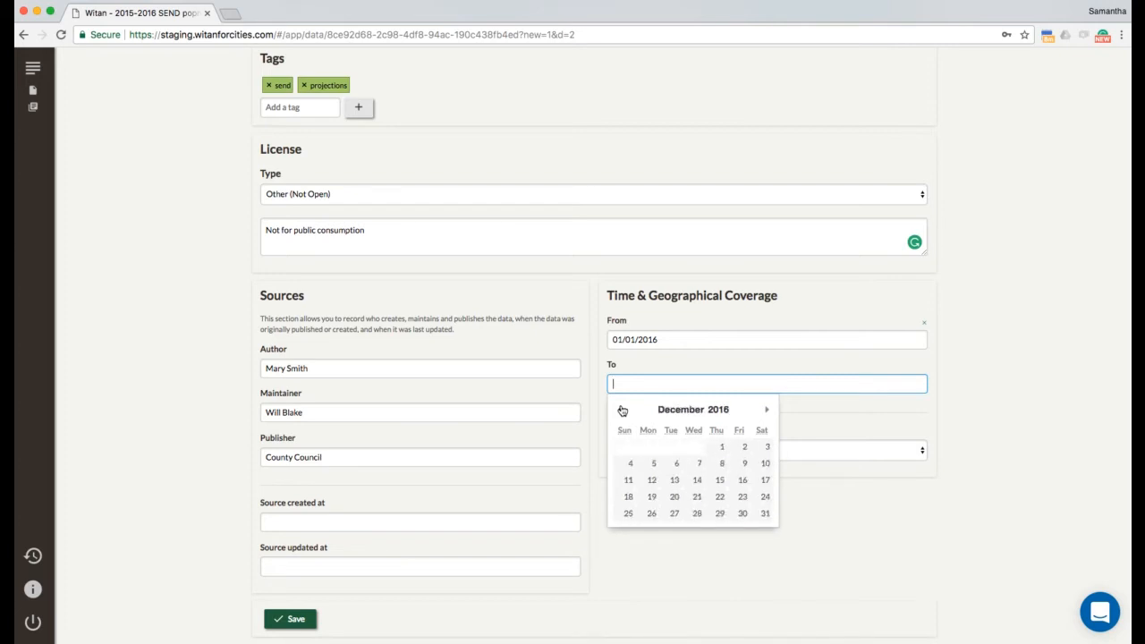
{"action": "left_click", "coordinate": [764, 512]}
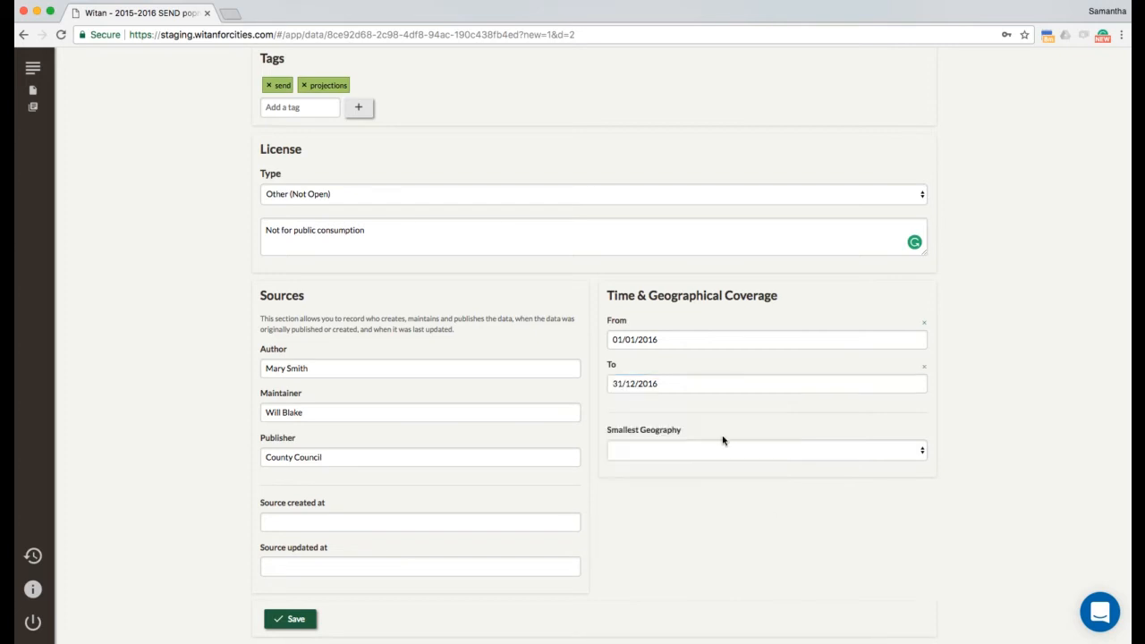
{"action": "left_click", "coordinate": [717, 455]}
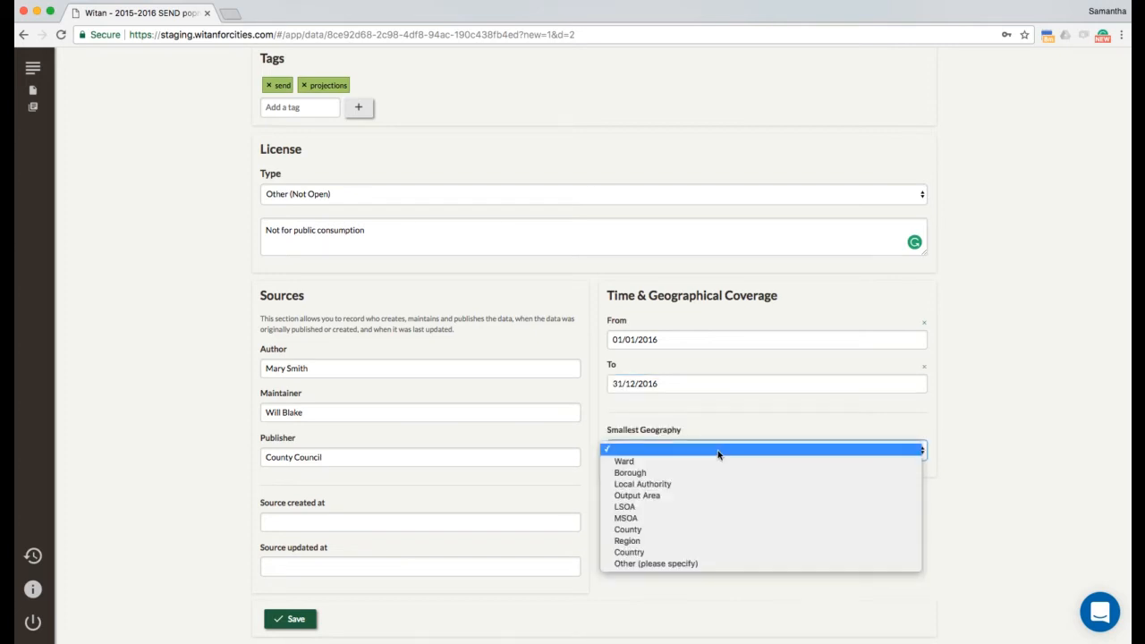
Step: Choose MSOA as the smallest geography and save the metadata
{"action": "left_click", "coordinate": [706, 522]}
{"action": "left_click", "coordinate": [302, 621]}
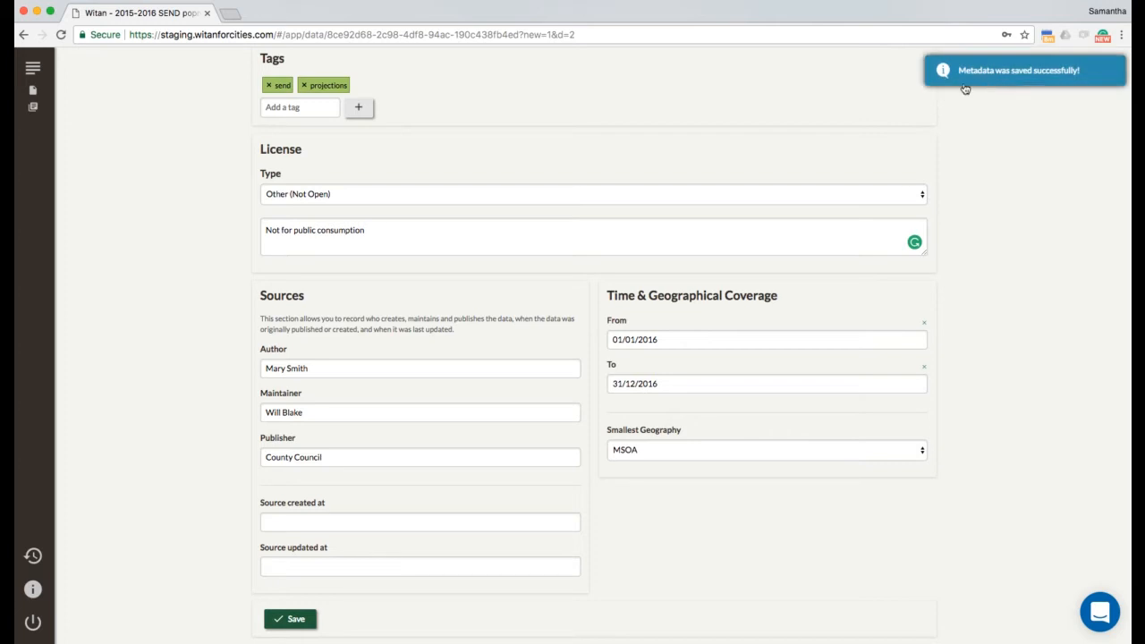
{"action": "scroll", "coordinate": [785, 111], "scroll_direction": "up", "scroll_amount": 5}
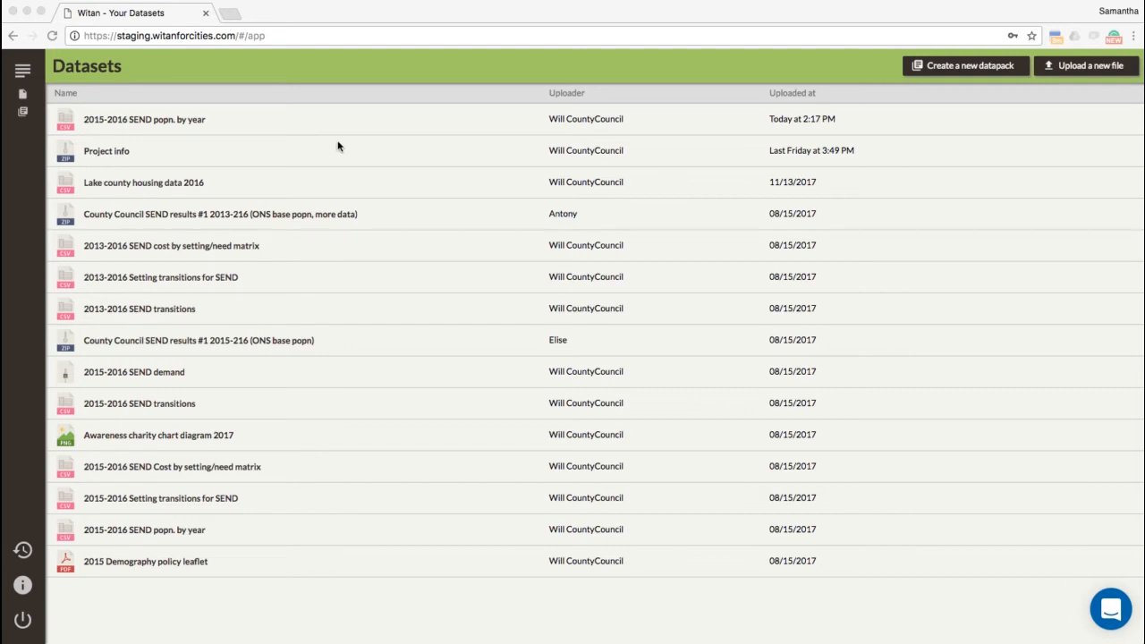
Step: Select the 2015-2016 SEND popn. by year dataset and open its detail page
{"action": "left_click", "coordinate": [220, 121]}
{"action": "left_click", "coordinate": [221, 121]}
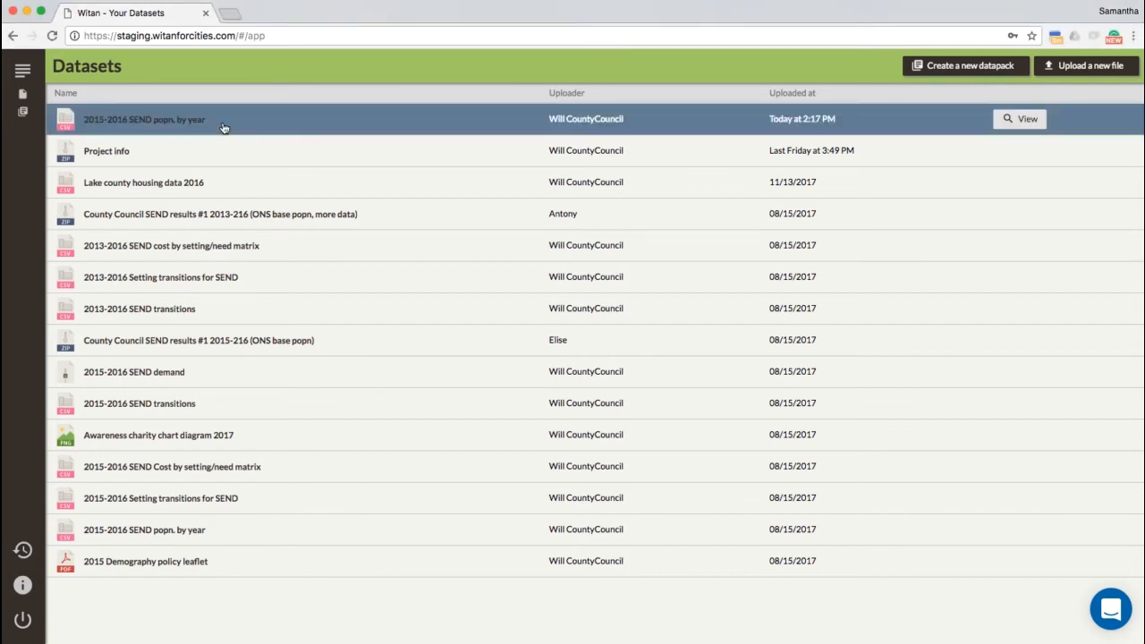
{"action": "left_click", "coordinate": [1025, 122]}
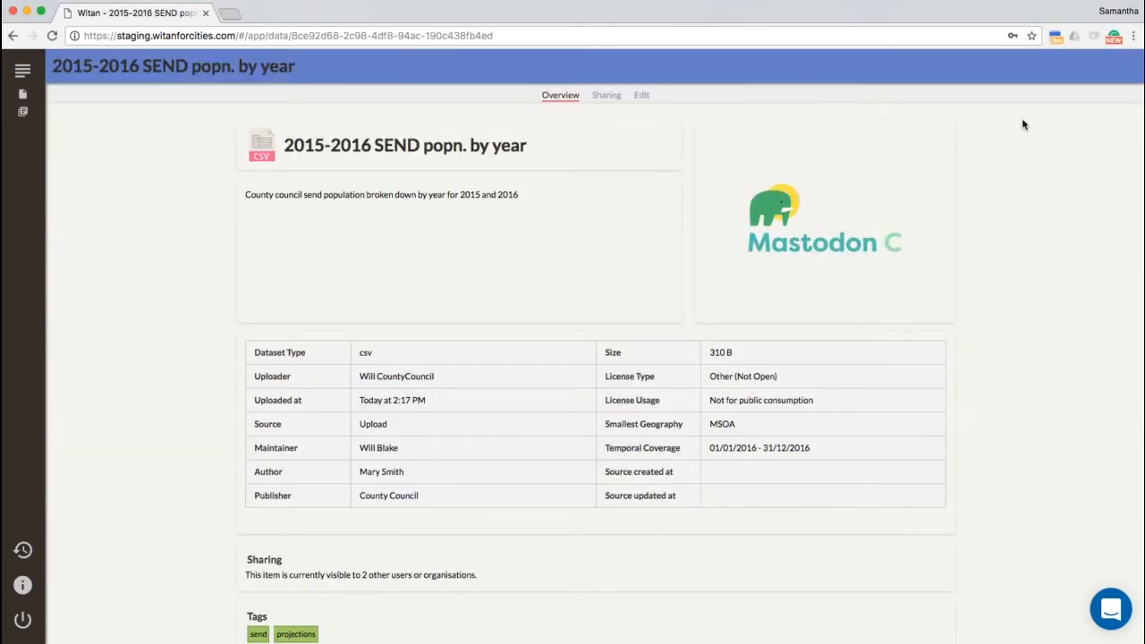
Step: Review the dataset's sharing permissions and saved metadata on the Sharing and Edit tabs
{"action": "left_click", "coordinate": [607, 96]}
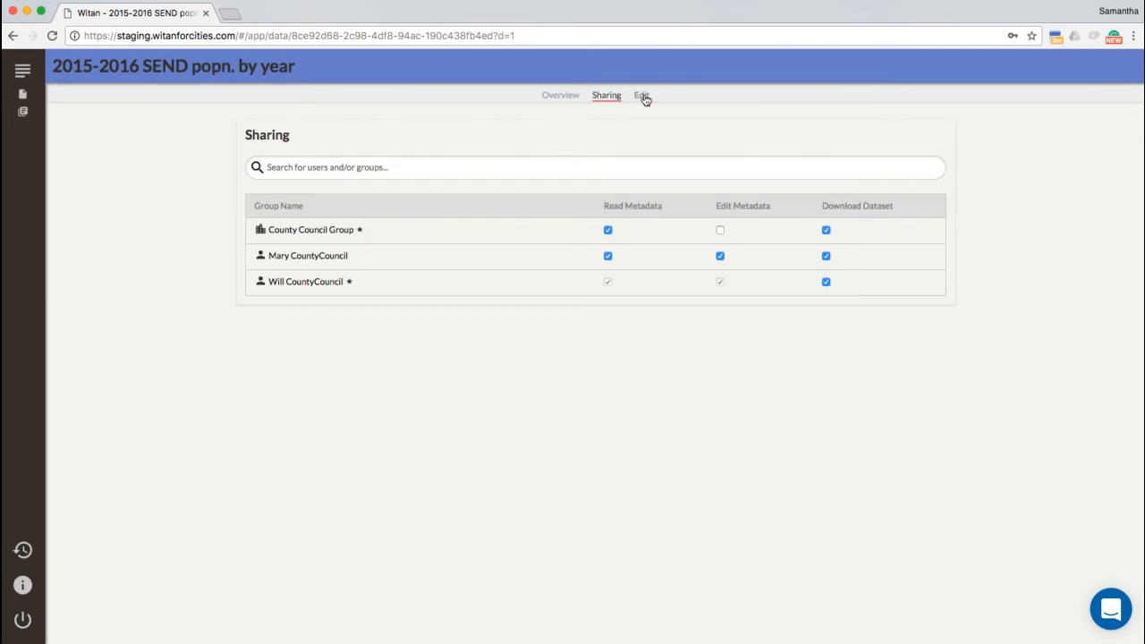
{"action": "left_click", "coordinate": [642, 95]}
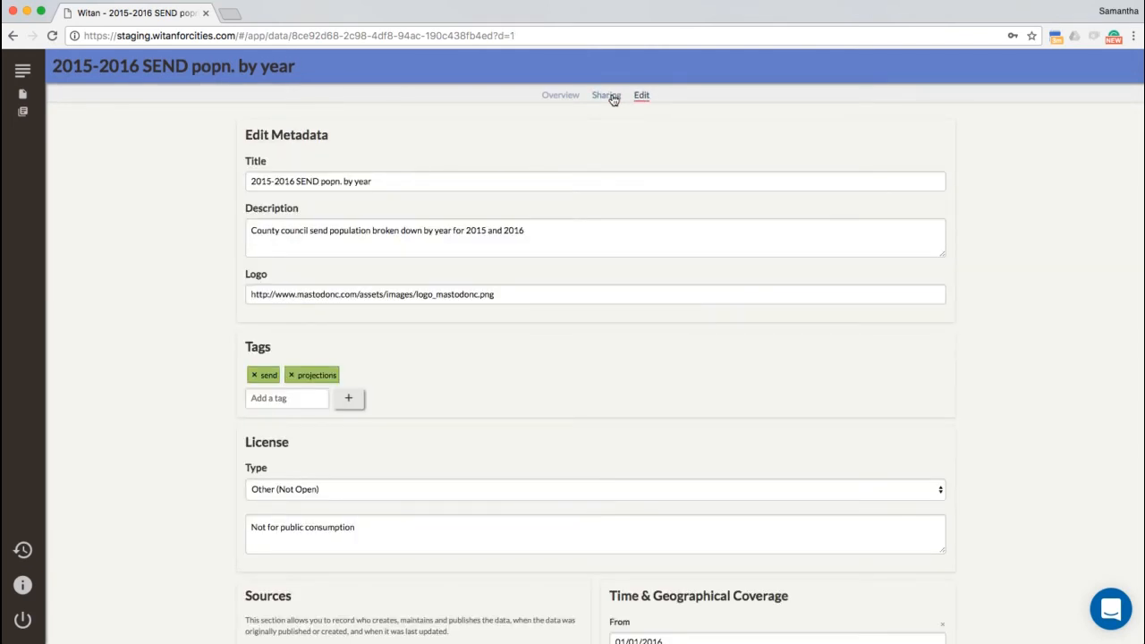
{"action": "left_click", "coordinate": [609, 96]}
{"action": "left_click", "coordinate": [545, 160]}
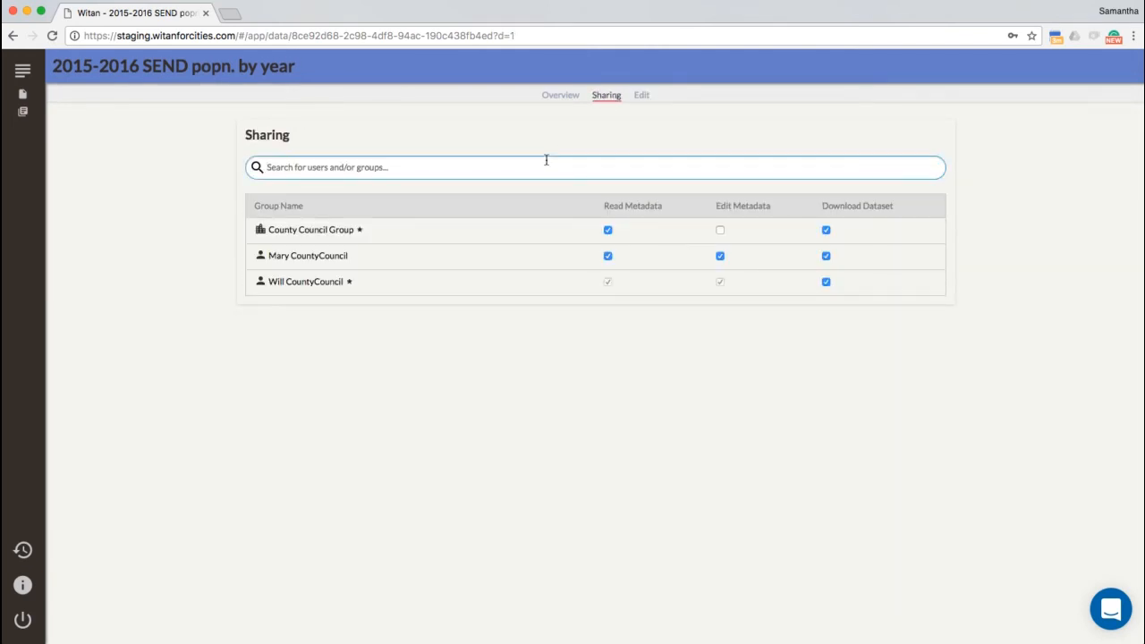
{"action": "left_click", "coordinate": [642, 95]}
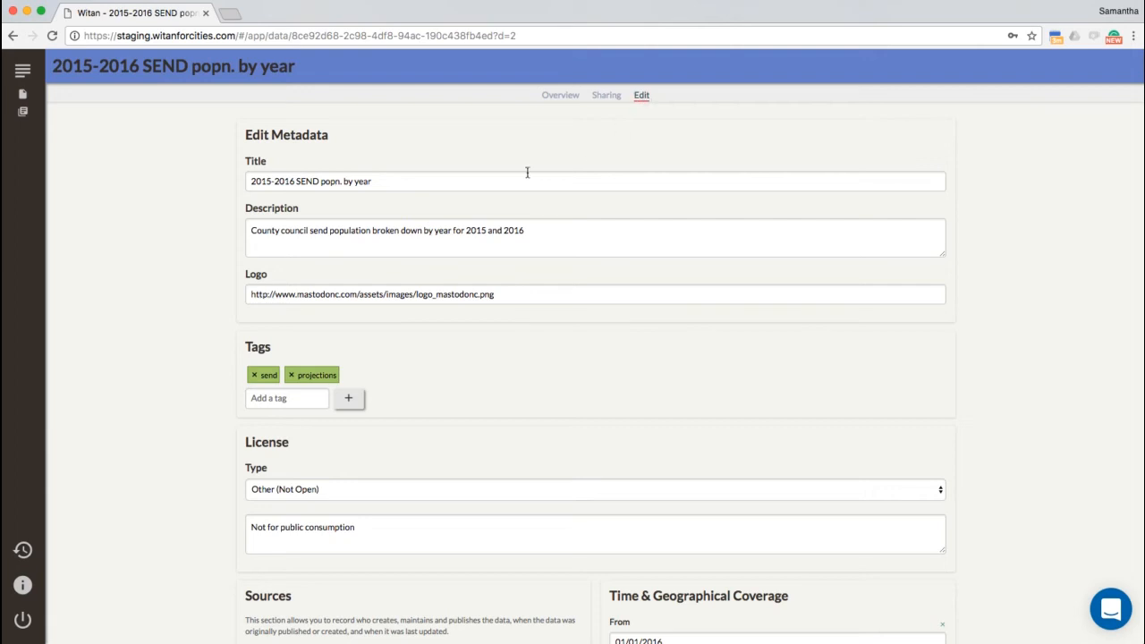
{"action": "scroll", "coordinate": [526, 188], "scroll_direction": "down", "scroll_amount": 2}
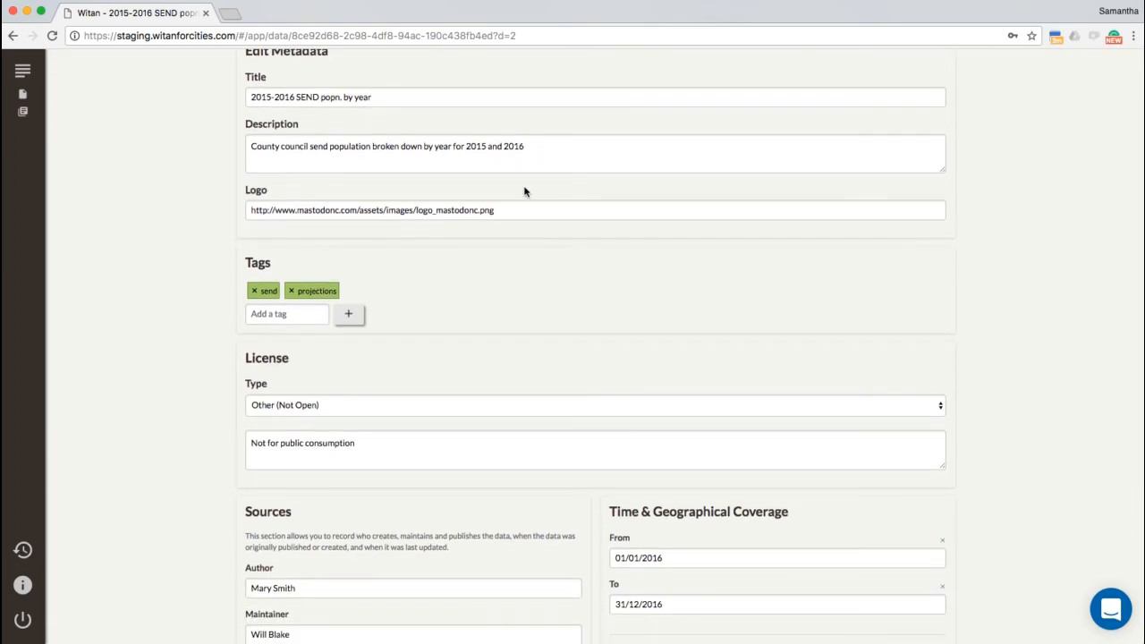
{"action": "scroll", "coordinate": [526, 189], "scroll_direction": "up", "scroll_amount": 2}
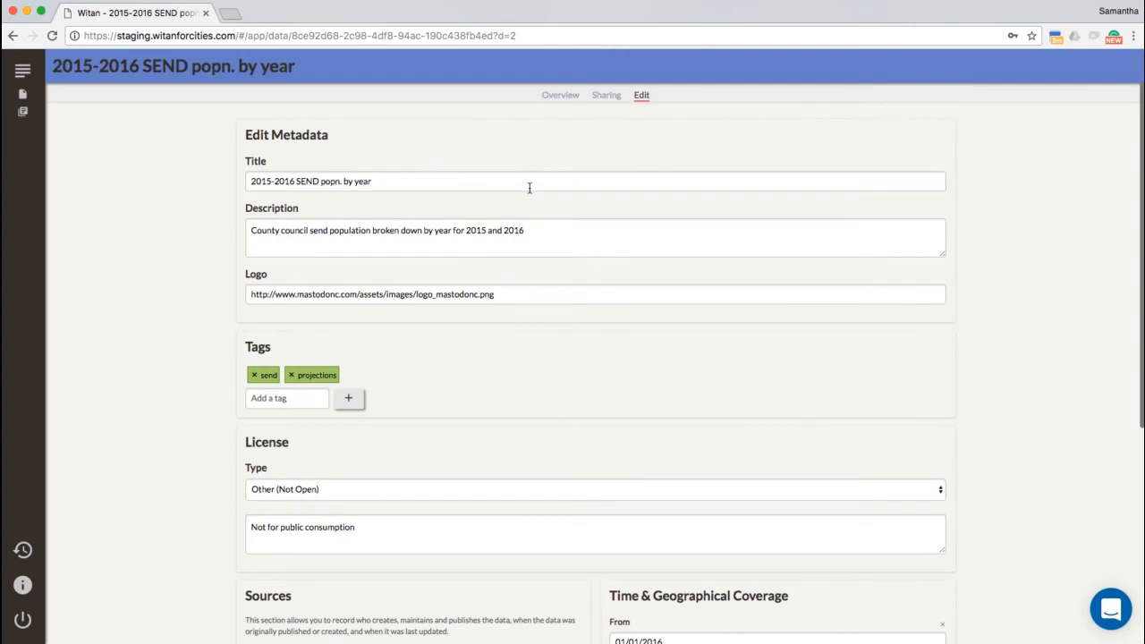
Step: Review the dataset's saved metadata on its Overview page and download the dataset file
{"action": "left_click", "coordinate": [563, 96]}
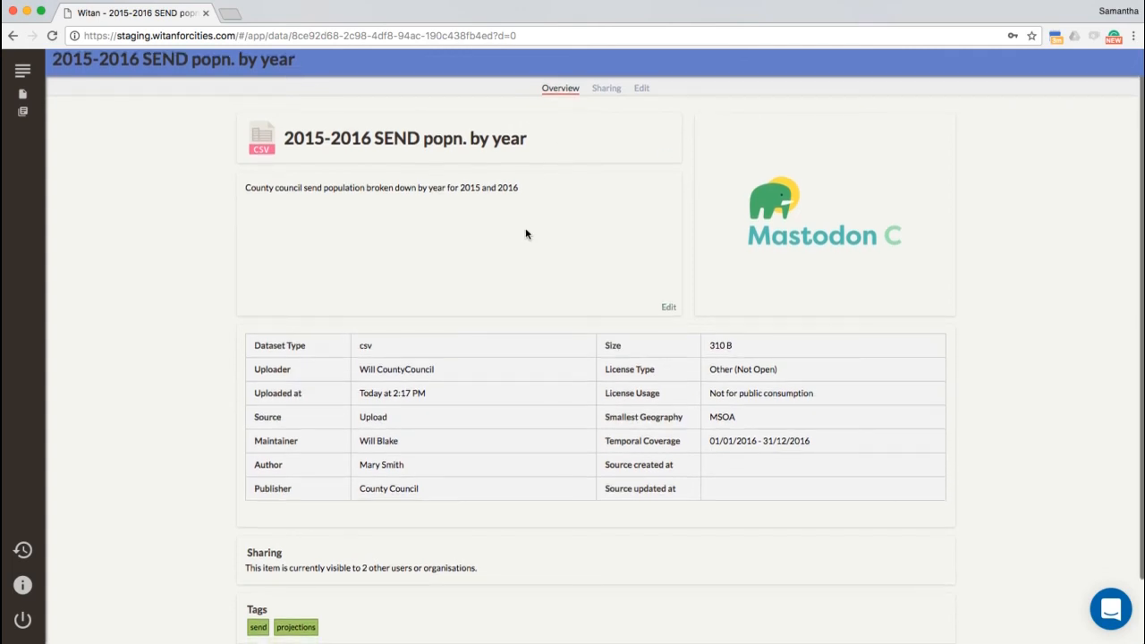
{"action": "scroll", "coordinate": [524, 233], "scroll_direction": "down", "scroll_amount": 2}
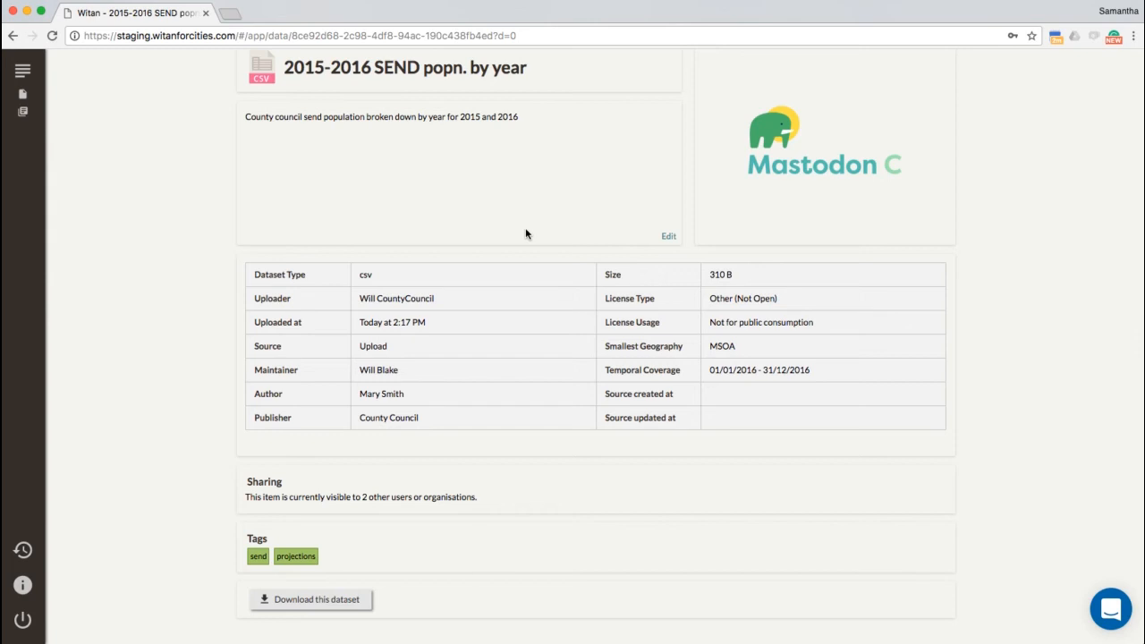
{"action": "left_click", "coordinate": [302, 600]}
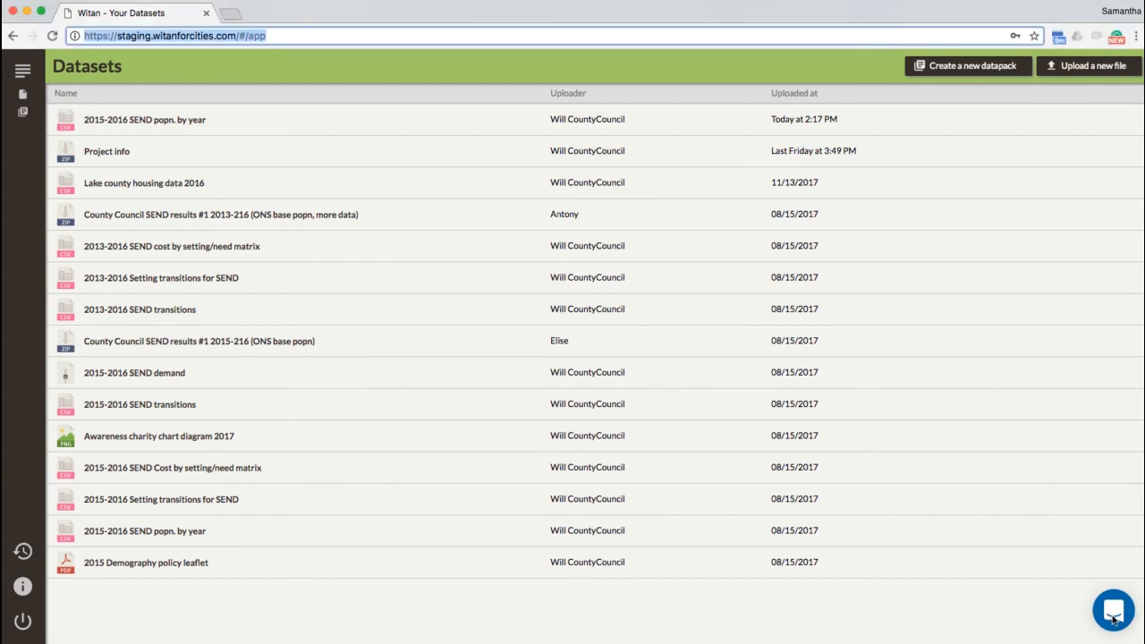
Step: Open the support chat and type 'HEllo' as the greeting message
{"action": "left_click", "coordinate": [1113, 617]}
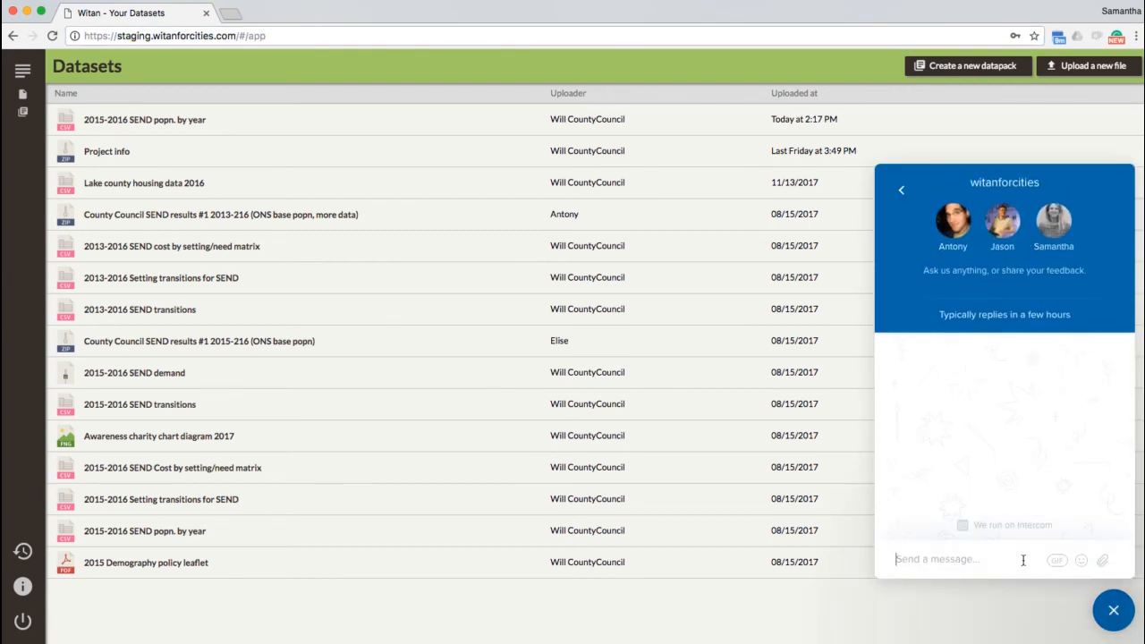
{"action": "type", "text": "HEllo"}
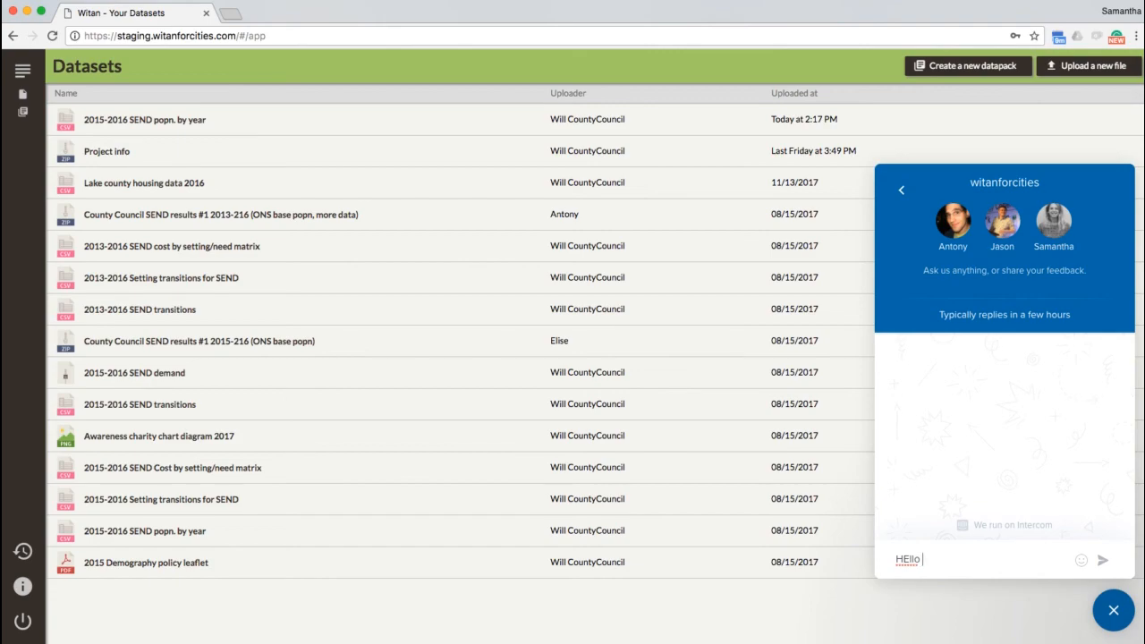